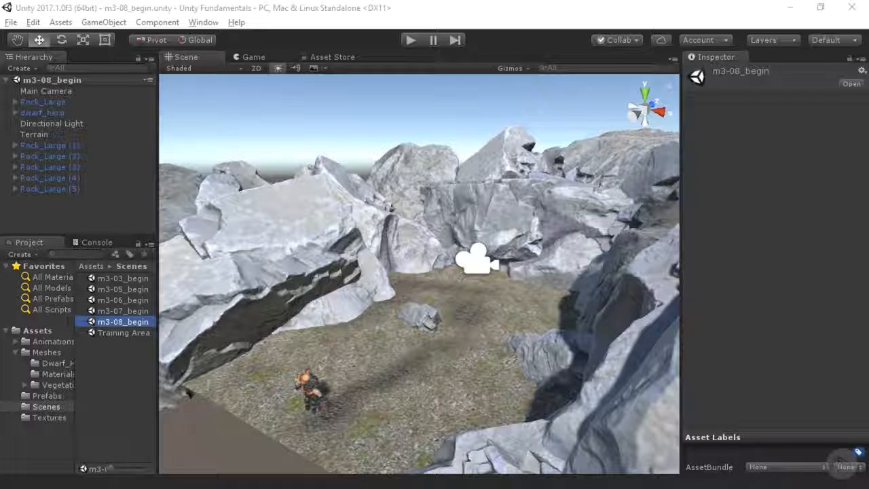
Step: Place the Statue_01 prefab on the ground in front of the rock wall at the clearing's far end
{"action": "right_click_drag", "start_coordinate": [374, 333], "coordinate": [509, 357]}
{"action": "key", "text": "w"}
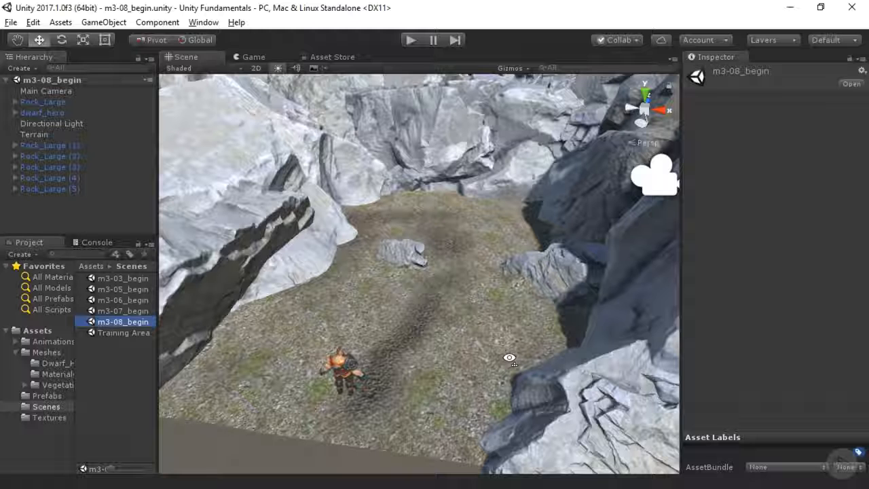
{"action": "left_click", "coordinate": [47, 396]}
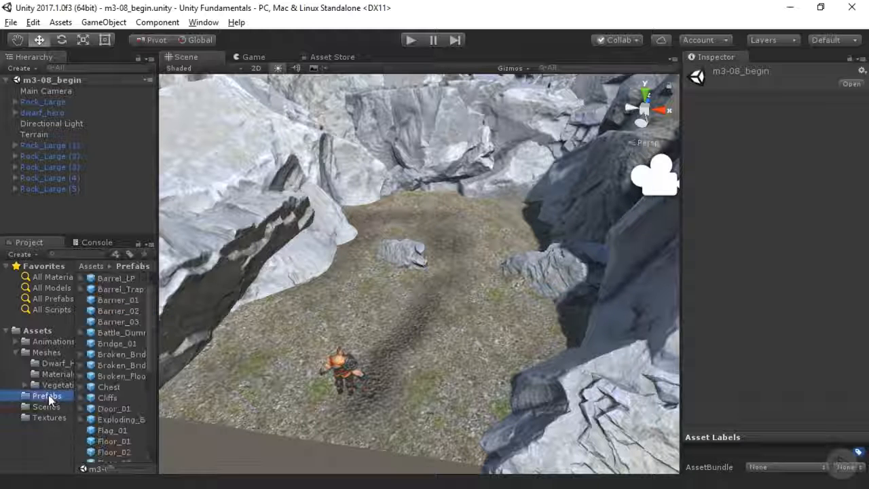
{"action": "scroll", "coordinate": [125, 397], "scroll_direction": "down", "scroll_amount": 2}
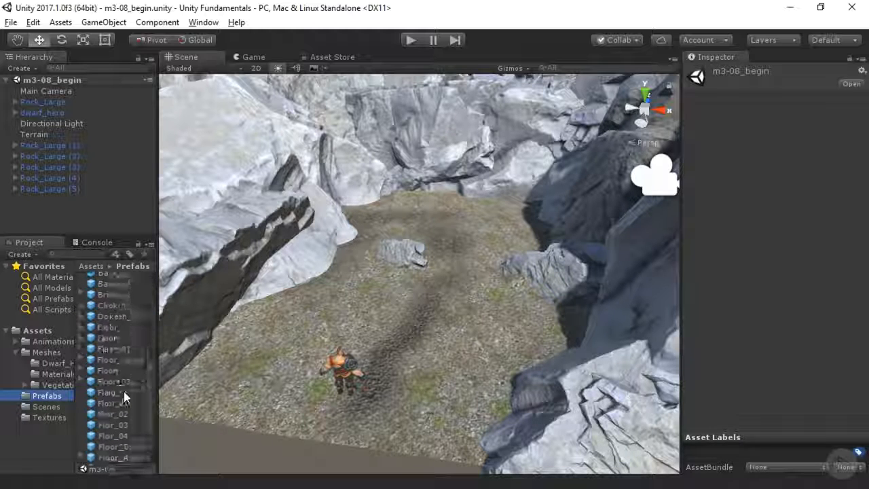
{"action": "scroll", "coordinate": [125, 397], "scroll_direction": "down", "scroll_amount": 4}
{"action": "left_click_drag", "start_coordinate": [117, 394], "coordinate": [443, 206]}
{"action": "right_click_drag", "start_coordinate": [469, 220], "coordinate": [407, 252]}
{"action": "key", "text": "w"}
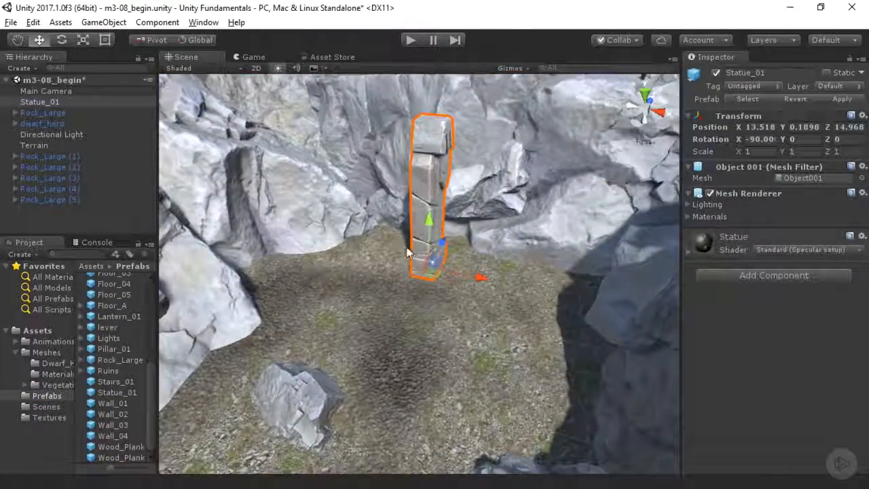
Step: Topple the statue and sink it partly into the ground at about X 15.02, Y -1.86, Z 16.97
{"action": "key", "text": "e"}
{"action": "left_click_drag", "start_coordinate": [464, 232], "coordinate": [352, 294]}
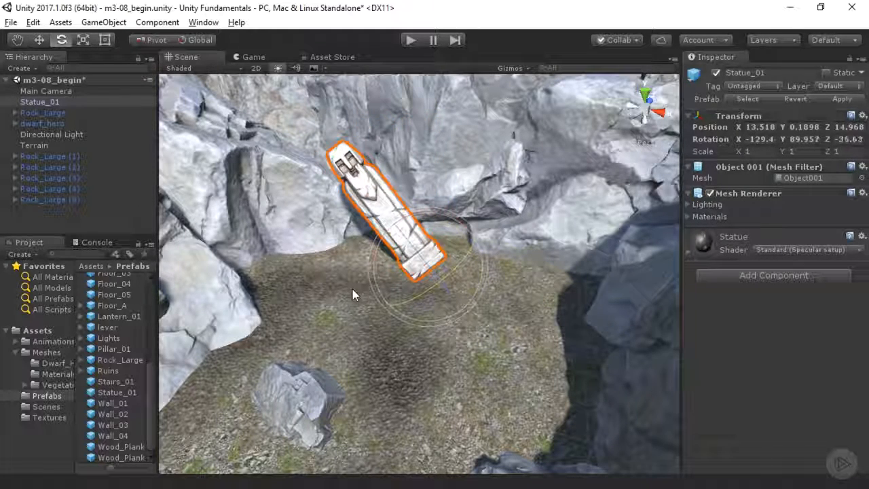
{"action": "left_click_drag", "start_coordinate": [438, 217], "coordinate": [477, 254]}
{"action": "key", "text": "w"}
{"action": "key", "text": "e"}
{"action": "left_click_drag", "start_coordinate": [487, 287], "coordinate": [472, 246]}
{"action": "key", "text": "w"}
{"action": "key", "text": "w"}
{"action": "right_click_drag", "start_coordinate": [428, 257], "coordinate": [353, 194]}
{"action": "key", "text": "s"}
{"action": "left_click", "coordinate": [378, 154]}
Step: Refine the statue's rotation to about -155, 100.85, -51.5 and its position to about X 14.67, Z 16.22
{"action": "right_click_drag", "start_coordinate": [433, 247], "coordinate": [435, 292]}
{"action": "key", "text": "w"}
{"action": "left_click", "coordinate": [440, 299]}
{"action": "key", "text": "e"}
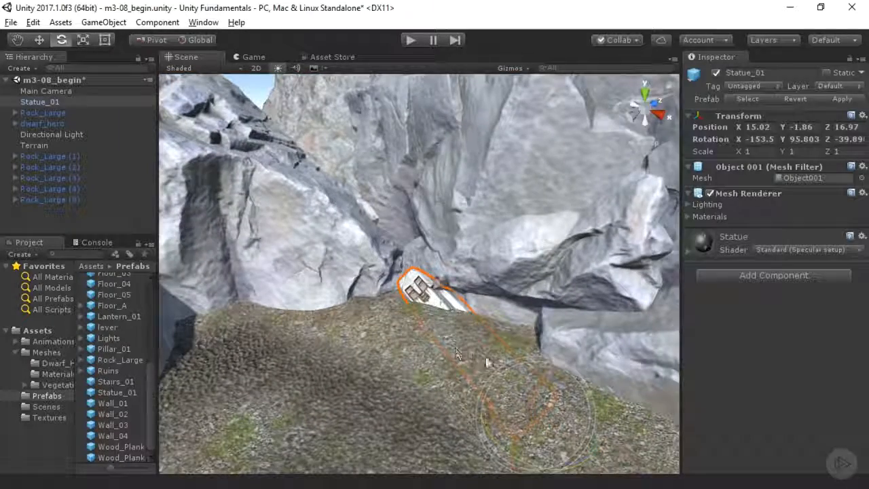
{"action": "left_click_drag", "start_coordinate": [534, 413], "coordinate": [517, 400]}
{"action": "key", "text": "w"}
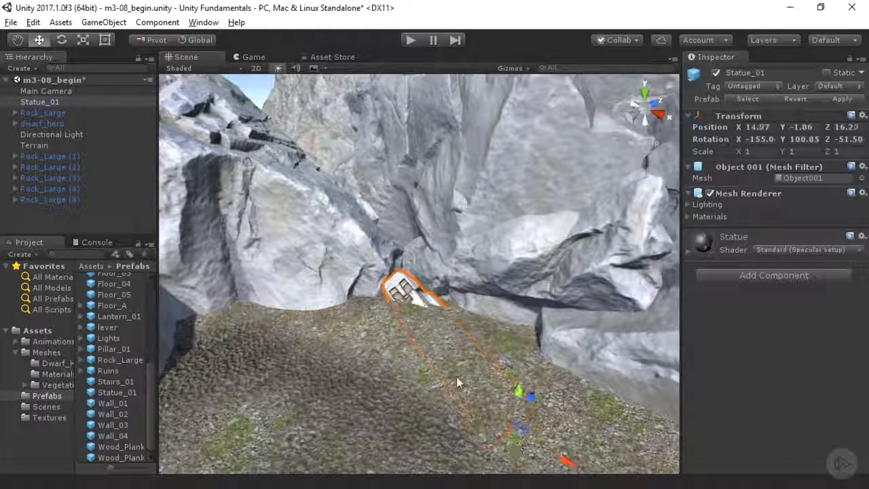
Step: Duplicate the statue, move the copy near the dwarf to about X 10.71, Z 3.2, and turn it a different way
{"action": "right_click_drag", "start_coordinate": [439, 353], "coordinate": [482, 347]}
{"action": "key", "text": "s"}
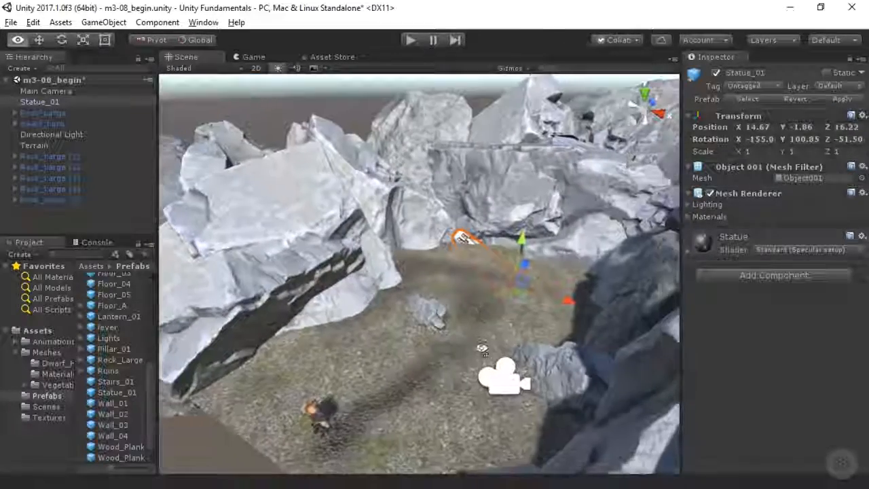
{"action": "key", "text": "ctrl+d"}
{"action": "left_click_drag", "start_coordinate": [524, 290], "coordinate": [449, 416]}
{"action": "key", "text": "e"}
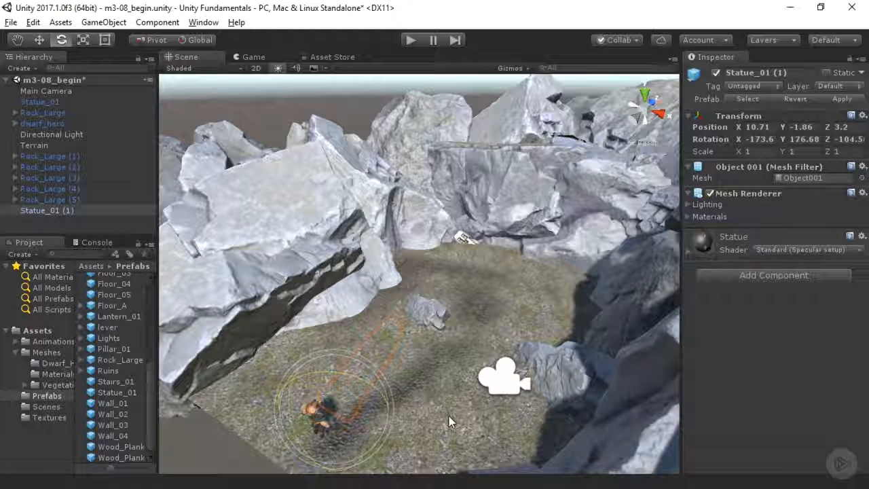
Step: Shift the statue copy beside the rocks near the dwarf so it lies partly buried, then deselect it
{"action": "key", "text": "w"}
{"action": "left_click_drag", "start_coordinate": [313, 389], "coordinate": [206, 450]}
{"action": "mouse_move", "coordinate": [317, 389]}
{"action": "left_mouse_down", "text": "alt"}
{"action": "mouse_move", "coordinate": [288, 387]}
{"action": "mouse_move", "coordinate": [321, 411]}
{"action": "mouse_move", "coordinate": [304, 396]}
{"action": "left_mouse_up", "text": "alt"}
{"action": "left_click_drag", "start_coordinate": [316, 441], "coordinate": [335, 438]}
{"action": "left_click_drag", "start_coordinate": [462, 367], "coordinate": [438, 367], "text": "alt"}
{"action": "left_click", "coordinate": [452, 96]}
Step: Place the Pillar_01 prefab beside the rocks along the clearing's edge and move it against them
{"action": "left_click_drag", "start_coordinate": [422, 250], "coordinate": [326, 306], "text": "alt"}
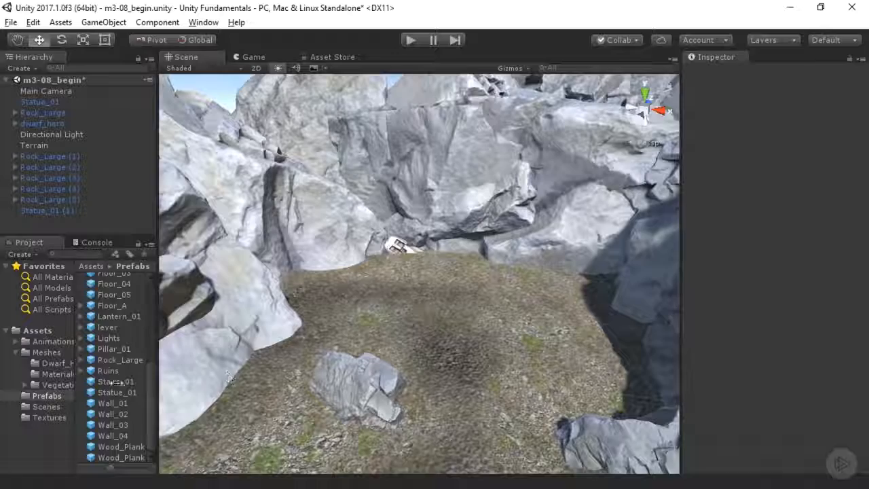
{"action": "left_click_drag", "start_coordinate": [112, 348], "coordinate": [317, 273]}
{"action": "left_click_drag", "start_coordinate": [317, 272], "coordinate": [354, 240], "text": "alt"}
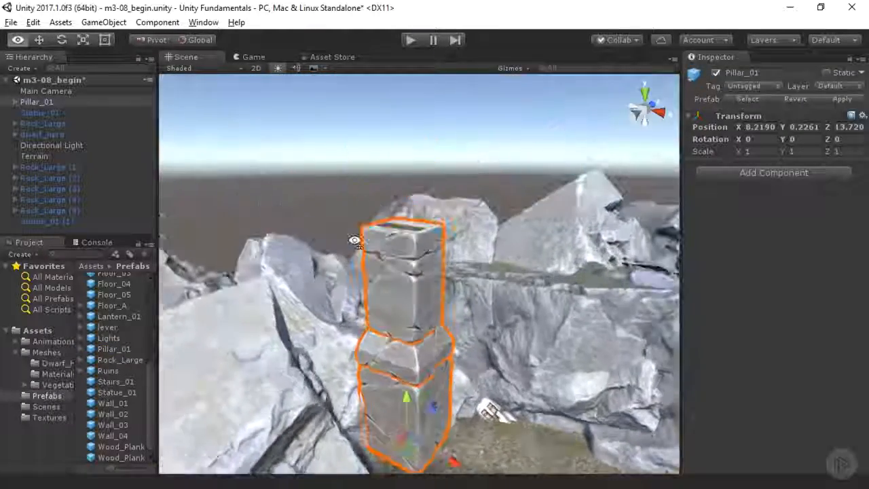
{"action": "right_click_drag", "start_coordinate": [354, 240], "coordinate": [367, 302]}
{"action": "key", "text": "w"}
{"action": "left_click_drag", "start_coordinate": [411, 433], "coordinate": [319, 417]}
Step: Tilt the pillar to about 3.06, 32.27, 8.08 and sink it against the rocks at about Y -0.82
{"action": "key", "text": "e"}
{"action": "key", "text": "w"}
{"action": "mouse_move", "coordinate": [352, 333]}
{"action": "left_mouse_down"}
{"action": "mouse_move", "coordinate": [355, 359]}
{"action": "mouse_move", "coordinate": [355, 346]}
{"action": "left_mouse_up"}
{"action": "right_click_drag", "start_coordinate": [354, 346], "coordinate": [383, 322]}
{"action": "key", "text": "e"}
{"action": "left_click_drag", "start_coordinate": [383, 322], "coordinate": [361, 316]}
{"action": "key", "text": "w"}
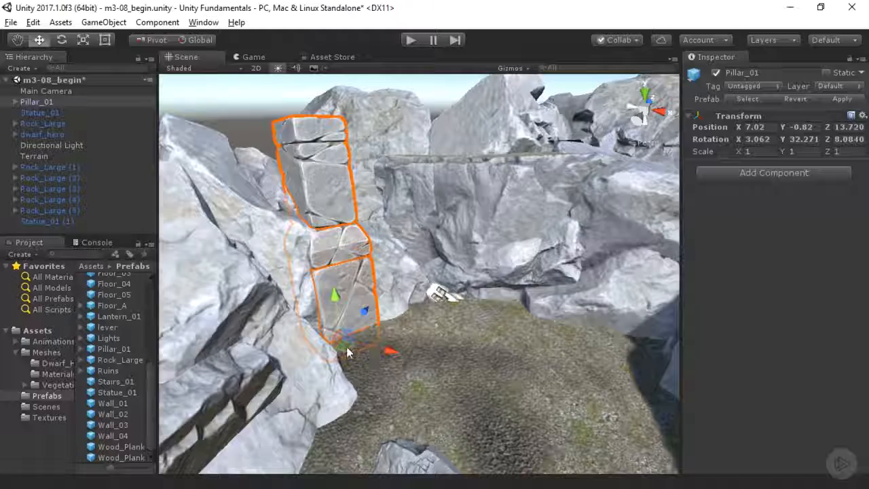
{"action": "left_click_drag", "start_coordinate": [347, 352], "coordinate": [351, 349]}
{"action": "left_click", "coordinate": [293, 101]}
Step: Place the Floor_01 prefab at the far end of the clearing and lower it to about Y -0.26
{"action": "right_click_drag", "start_coordinate": [319, 165], "coordinate": [392, 316]}
{"action": "left_click_drag", "start_coordinate": [436, 277], "coordinate": [510, 333], "text": "alt"}
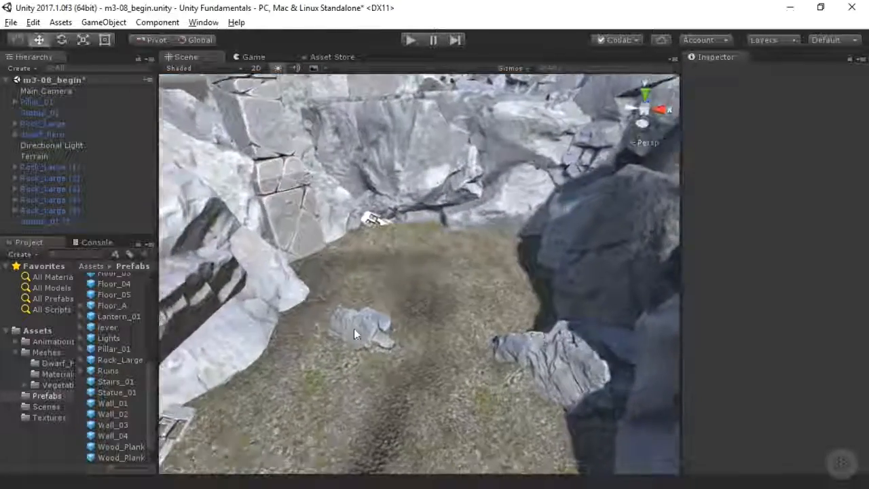
{"action": "scroll", "coordinate": [106, 322], "scroll_direction": "up", "scroll_amount": 2}
{"action": "scroll", "coordinate": [107, 324], "scroll_direction": "up", "scroll_amount": 2}
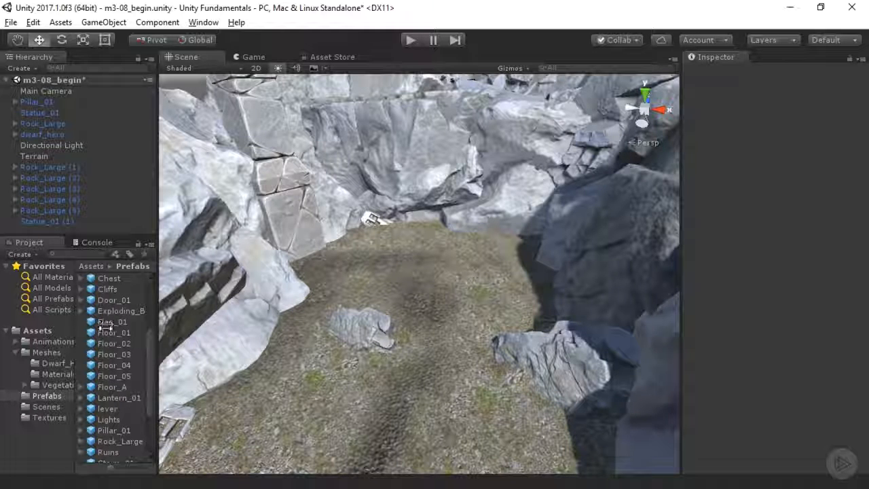
{"action": "left_click_drag", "start_coordinate": [173, 333], "coordinate": [407, 261]}
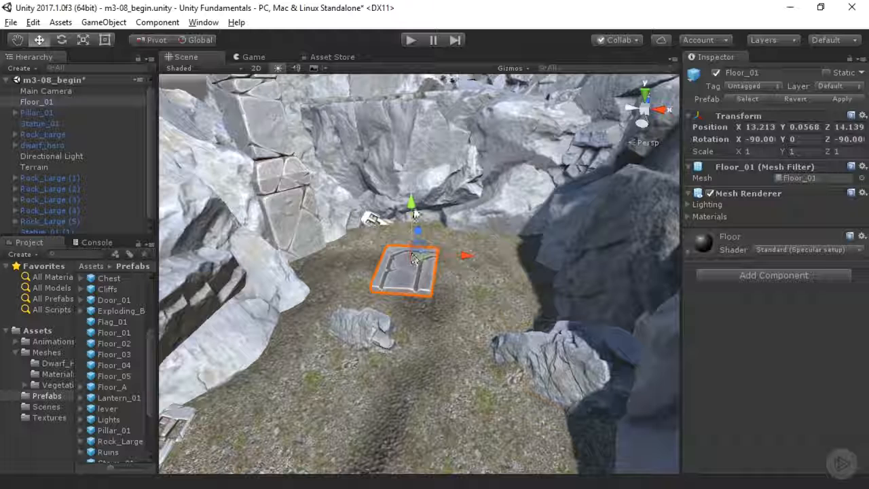
{"action": "left_click_drag", "start_coordinate": [414, 212], "coordinate": [417, 222]}
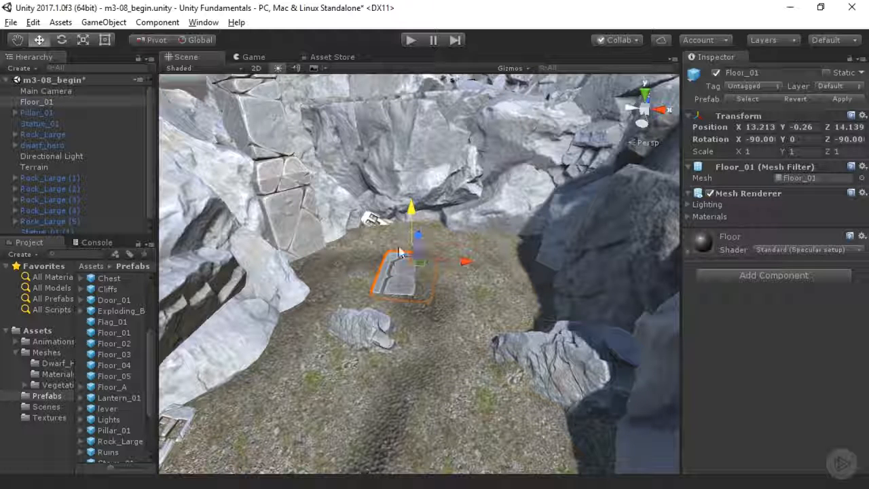
Step: Move the Floor_01 piece to about X 11.94, Y -0.27, Z 13.87 so the terrain partly covers it
{"action": "left_click_drag", "start_coordinate": [419, 269], "coordinate": [393, 271]}
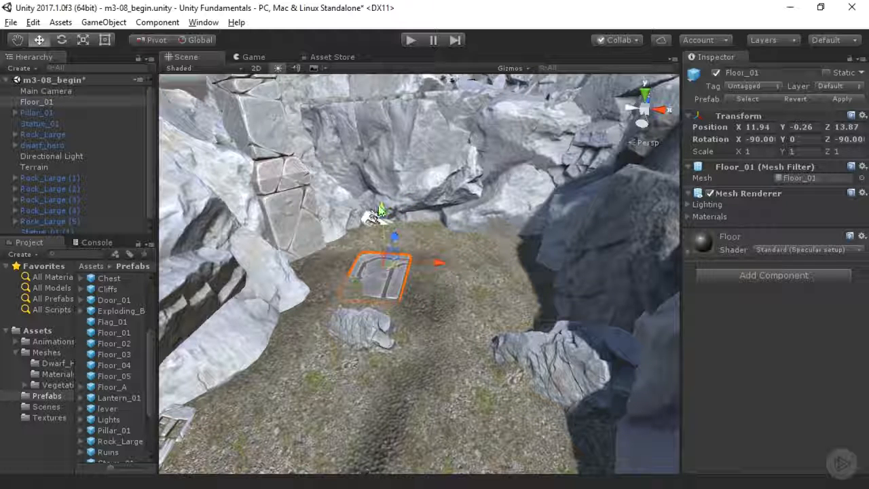
{"action": "left_click_drag", "start_coordinate": [382, 211], "coordinate": [382, 211]}
{"action": "key", "text": "w"}
{"action": "right_click_drag", "start_coordinate": [448, 266], "coordinate": [325, 248]}
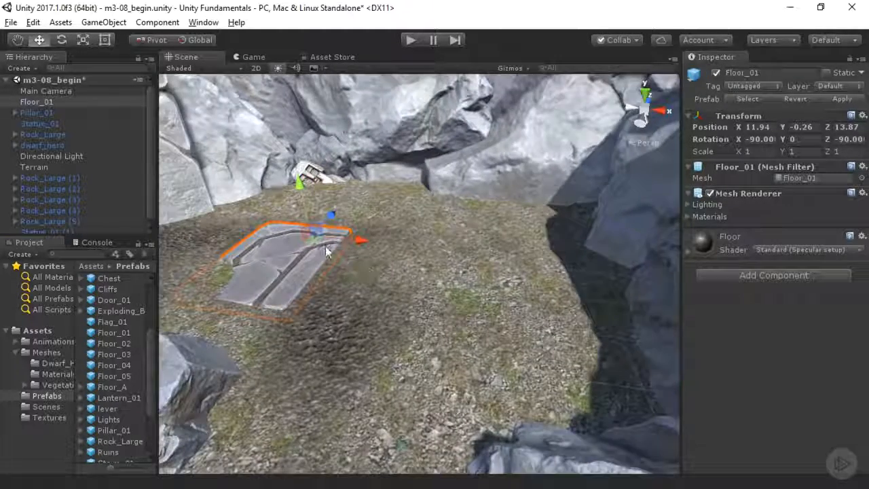
{"action": "left_click_drag", "start_coordinate": [303, 187], "coordinate": [306, 184]}
Step: Add the Floor_02 prefab, rotate it to about Z 95.5, and embed it at about X 14.39, Y -0.22, Z 6.84
{"action": "right_click_drag", "start_coordinate": [374, 221], "coordinate": [353, 239]}
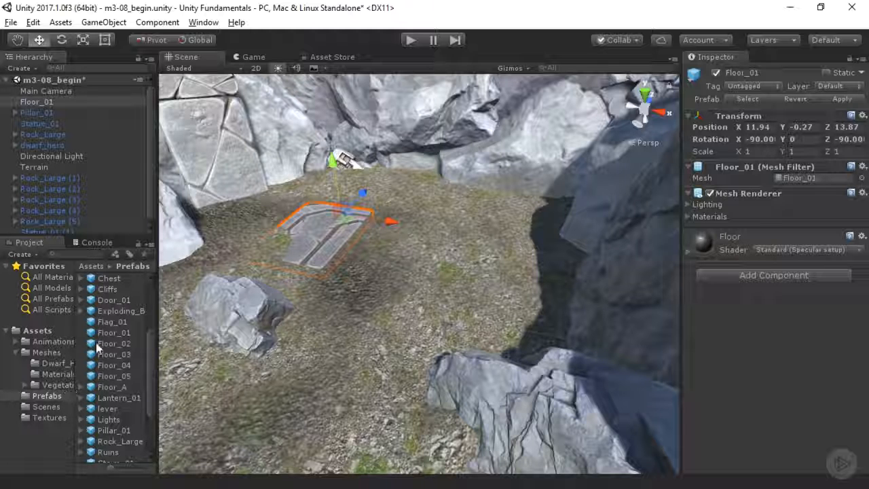
{"action": "left_click_drag", "start_coordinate": [102, 346], "coordinate": [429, 271]}
{"action": "key", "text": "e"}
{"action": "left_click_drag", "start_coordinate": [419, 307], "coordinate": [398, 279]}
{"action": "key", "text": "w"}
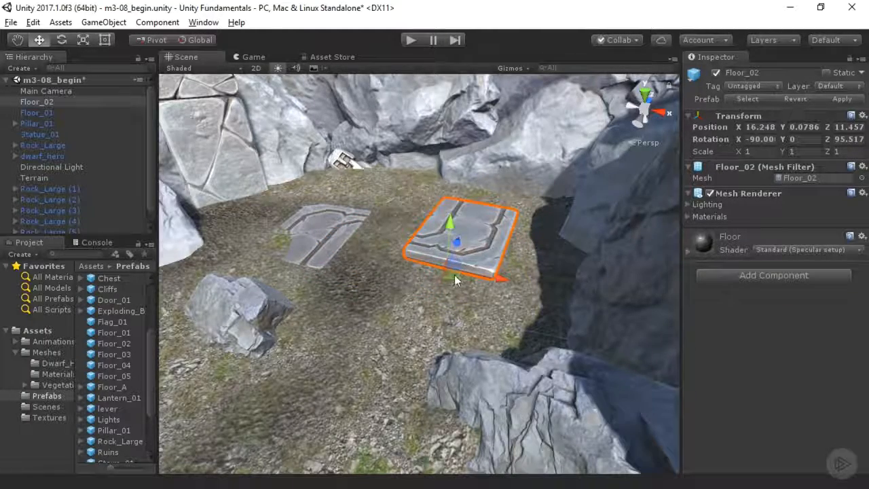
{"action": "left_click_drag", "start_coordinate": [454, 274], "coordinate": [280, 428]}
{"action": "left_click_drag", "start_coordinate": [261, 390], "coordinate": [262, 399]}
Step: Move the small rock away from the Floor_02 piece
{"action": "left_click_drag", "start_coordinate": [282, 323], "coordinate": [347, 360], "text": "alt"}
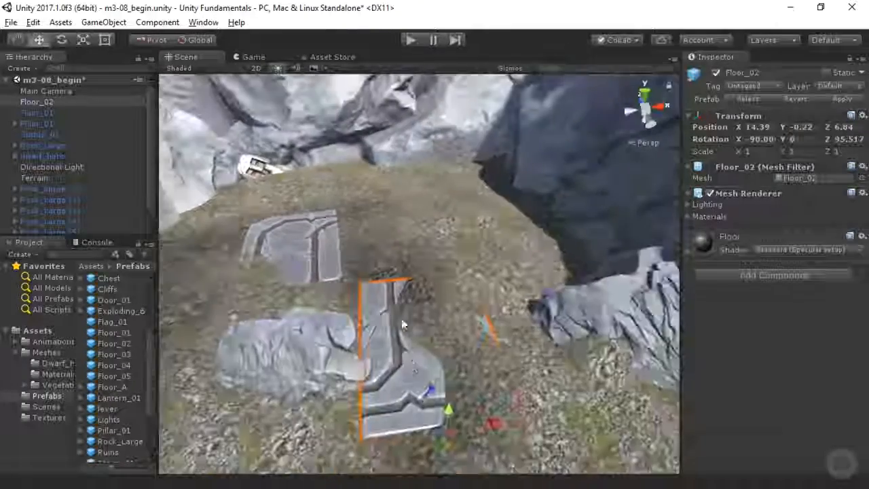
{"action": "left_click", "coordinate": [330, 368]}
{"action": "left_click_drag", "start_coordinate": [344, 391], "coordinate": [302, 399]}
Step: Shift the Floor_02 piece to about X 14.07, Z 7 and rotate it so the terrain breaks it up
{"action": "left_click", "coordinate": [371, 318]}
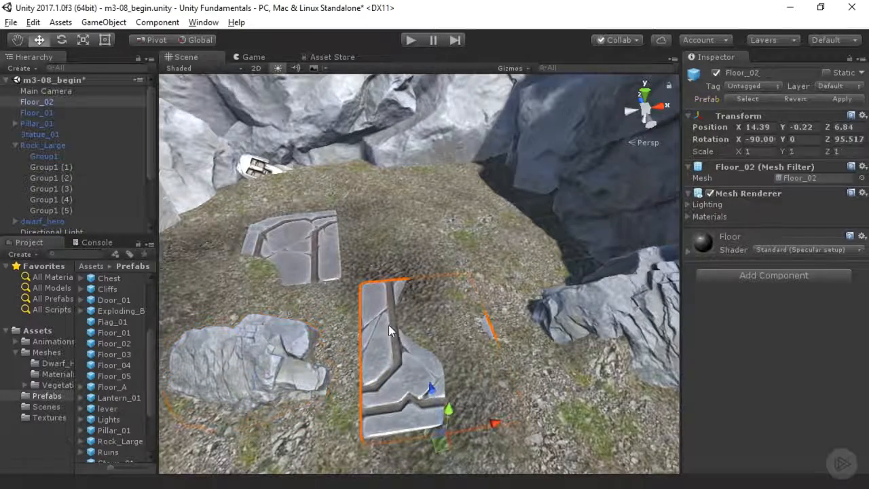
{"action": "left_click_drag", "start_coordinate": [445, 443], "coordinate": [417, 434]}
{"action": "right_click_drag", "start_coordinate": [404, 334], "coordinate": [296, 252]}
{"action": "key", "text": "d"}
{"action": "key", "text": "s"}
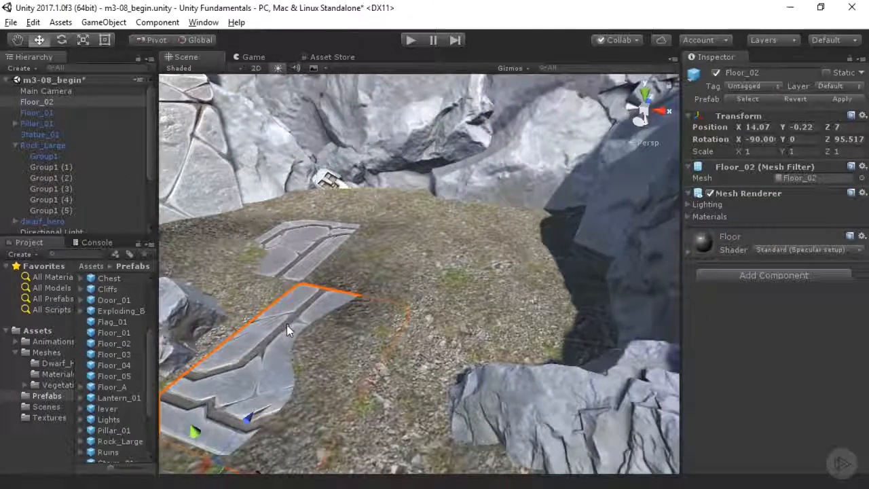
{"action": "key", "text": "e"}
{"action": "key", "text": "f"}
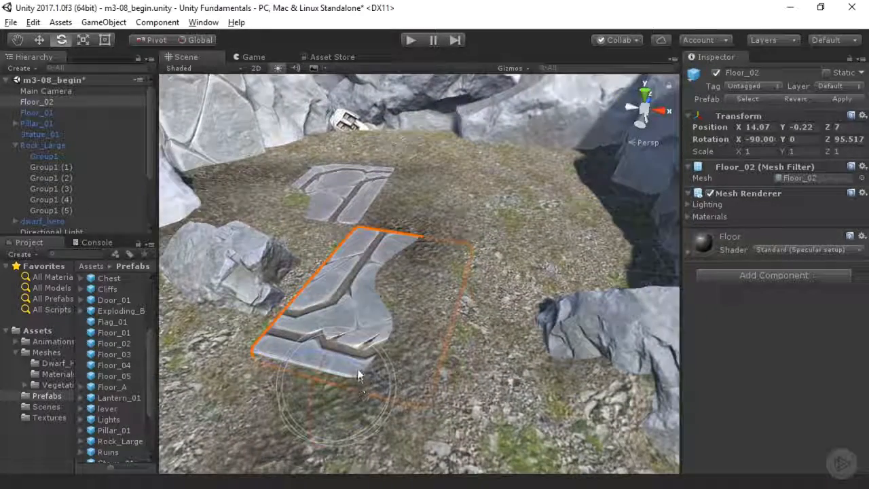
{"action": "left_click_drag", "start_coordinate": [359, 375], "coordinate": [328, 354]}
{"action": "key", "text": "w"}
{"action": "key", "text": "s"}
{"action": "right_click_drag", "start_coordinate": [395, 258], "coordinate": [385, 194]}
{"action": "left_click", "coordinate": [407, 95]}
Step: Move the small rock Group1 (3) farther from the floor pieces and scale it down to about 0.171
{"action": "right_click_drag", "start_coordinate": [430, 291], "coordinate": [378, 278]}
{"action": "key", "text": "w"}
{"action": "right_click_drag", "start_coordinate": [420, 349], "coordinate": [352, 321]}
{"action": "key", "text": "w"}
{"action": "left_click", "coordinate": [398, 327]}
{"action": "left_click", "coordinate": [405, 316]}
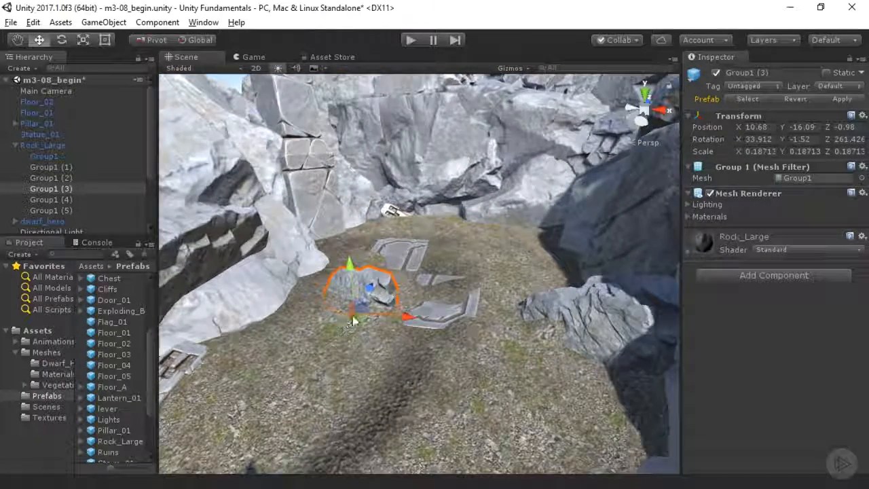
{"action": "left_click_drag", "start_coordinate": [352, 321], "coordinate": [321, 357]}
{"action": "key", "text": "r"}
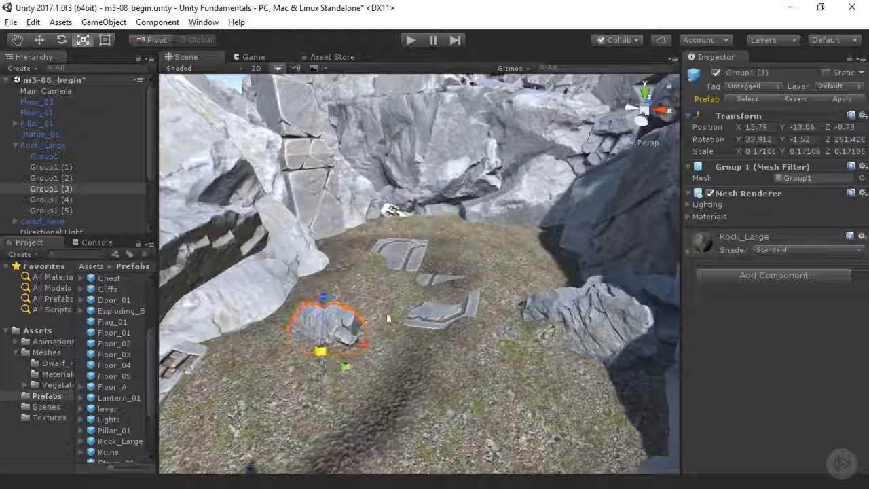
{"action": "key", "text": "s"}
{"action": "right_click_drag", "start_coordinate": [367, 251], "coordinate": [371, 184]}
{"action": "left_click", "coordinate": [402, 124]}
Step: Place the Fern_01 model from the Low vegetation folder near the far fallen statue and reset its rotation
{"action": "scroll", "coordinate": [407, 142], "scroll_direction": "up", "scroll_amount": 4}
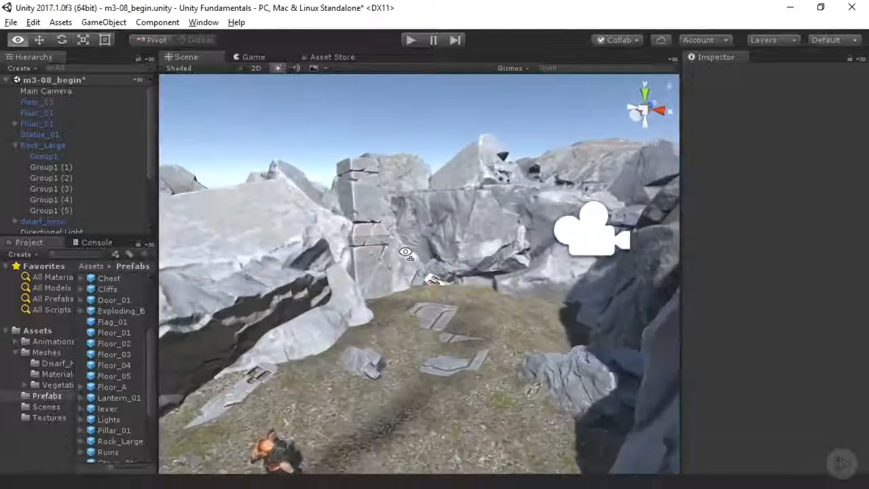
{"action": "key", "text": "s"}
{"action": "right_click_drag", "start_coordinate": [469, 252], "coordinate": [434, 291]}
{"action": "key", "text": "w"}
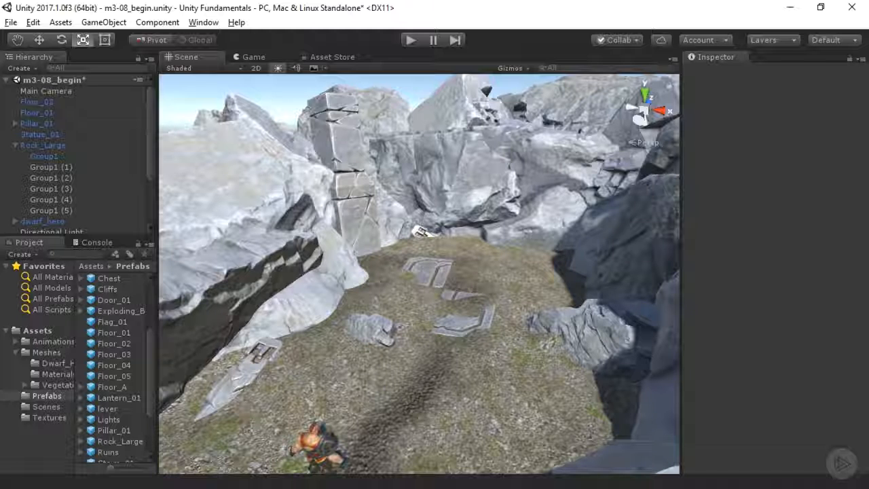
{"action": "left_click", "coordinate": [54, 385]}
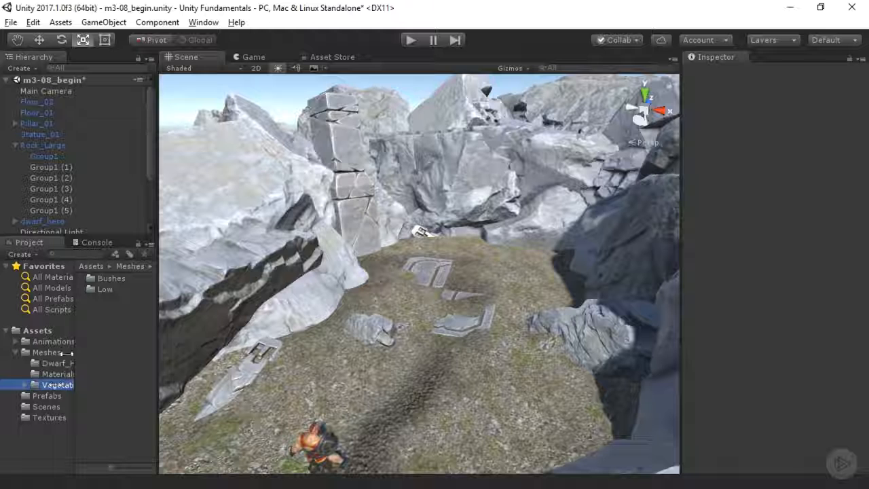
{"action": "double_click", "coordinate": [89, 288]}
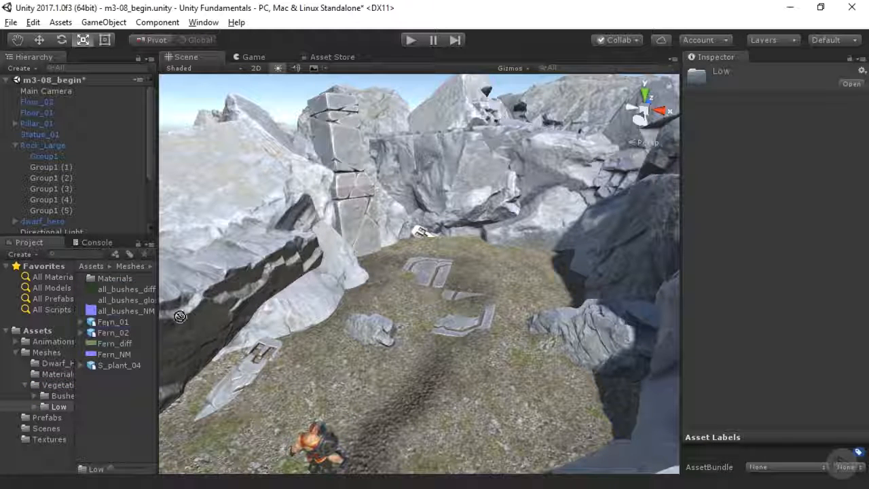
{"action": "left_click_drag", "start_coordinate": [410, 272], "coordinate": [430, 251]}
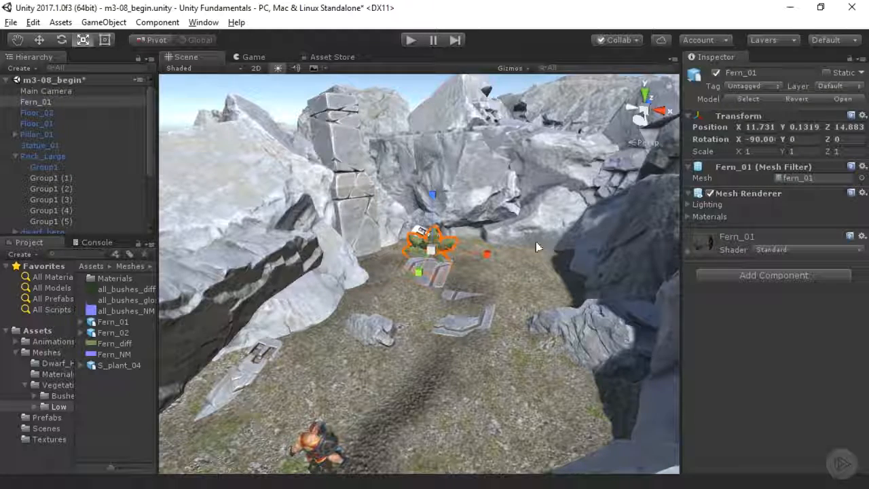
{"action": "left_click", "coordinate": [860, 118]}
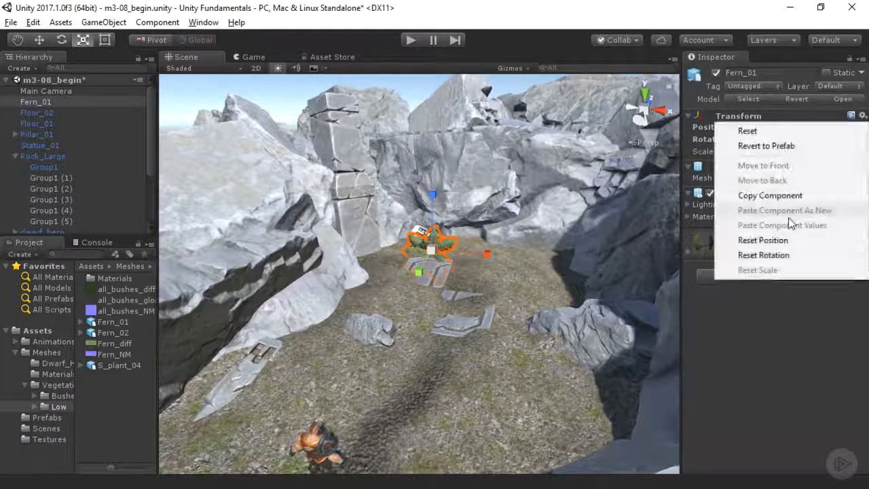
{"action": "left_click", "coordinate": [748, 251]}
{"action": "key", "text": "w"}
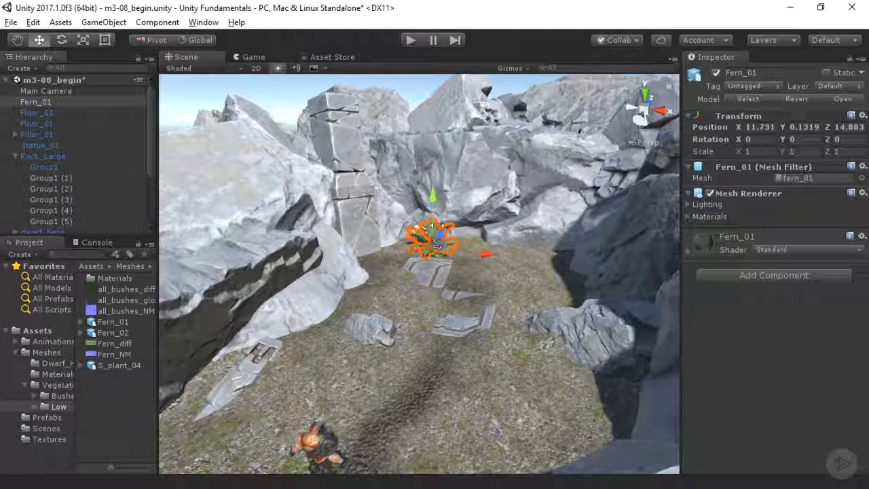
Step: Move the fern beside the fallen statue's head and settle it at about X 12.4, Y -0.16, Z 15.91
{"action": "left_click_drag", "start_coordinate": [435, 196], "coordinate": [435, 202]}
{"action": "key", "text": "w"}
{"action": "right_click_drag", "start_coordinate": [453, 212], "coordinate": [490, 237]}
{"action": "left_click_drag", "start_coordinate": [402, 325], "coordinate": [439, 297]}
{"action": "mouse_move", "coordinate": [419, 256]}
{"action": "right_mouse_down"}
{"action": "mouse_move", "coordinate": [422, 264]}
{"action": "mouse_move", "coordinate": [403, 242]}
{"action": "mouse_move", "coordinate": [410, 248]}
{"action": "right_mouse_up"}
{"action": "key", "text": "w"}
{"action": "key", "text": "s"}
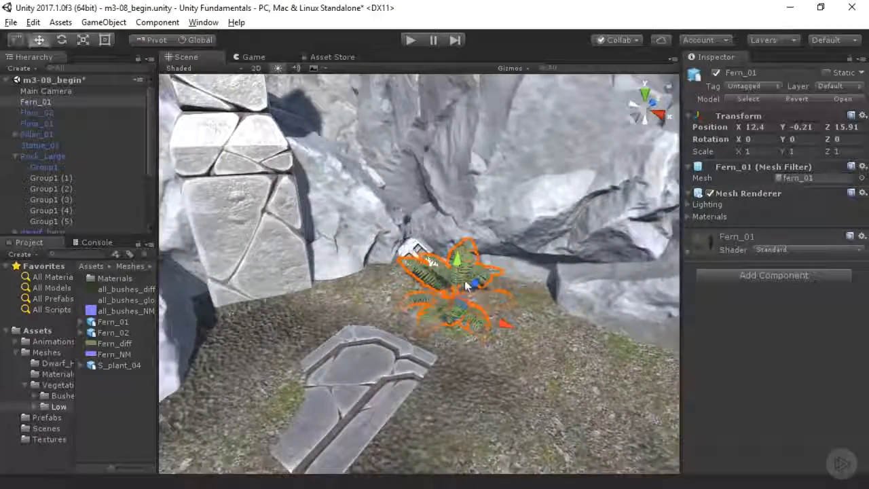
{"action": "left_click_drag", "start_coordinate": [466, 286], "coordinate": [460, 242], "text": "alt"}
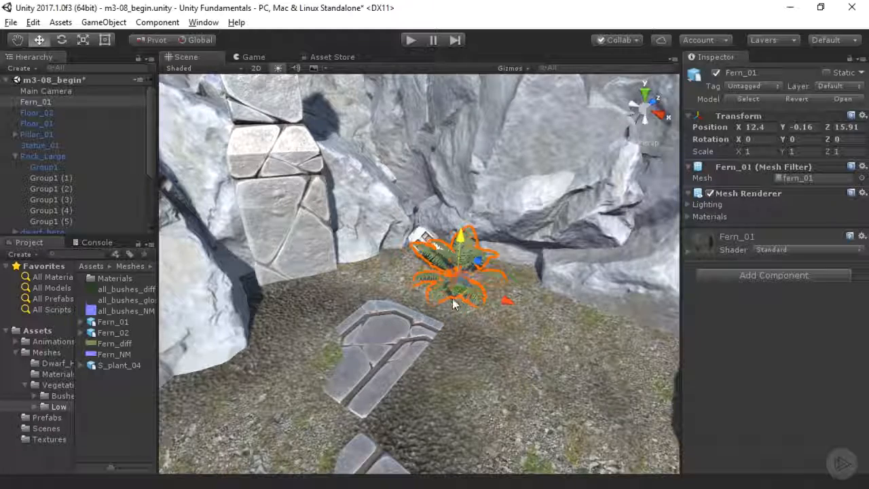
Step: Duplicate the fern to about X 17.87, Z 14.87, rotate the copy to about -73.75 on Y and scale it down to about 0.7593
{"action": "left_click_drag", "start_coordinate": [450, 294], "coordinate": [557, 309], "text": "alt"}
{"action": "key", "text": "ctrl+d"}
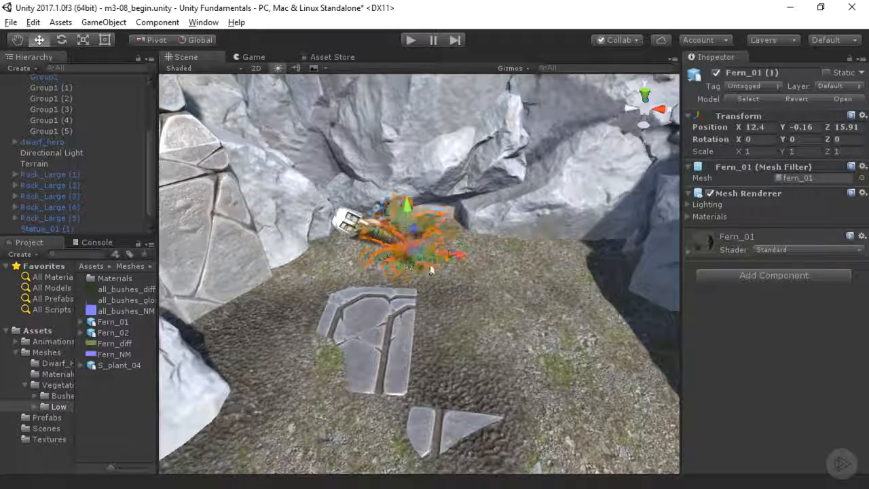
{"action": "left_click_drag", "start_coordinate": [429, 269], "coordinate": [727, 311]}
{"action": "key", "text": "e"}
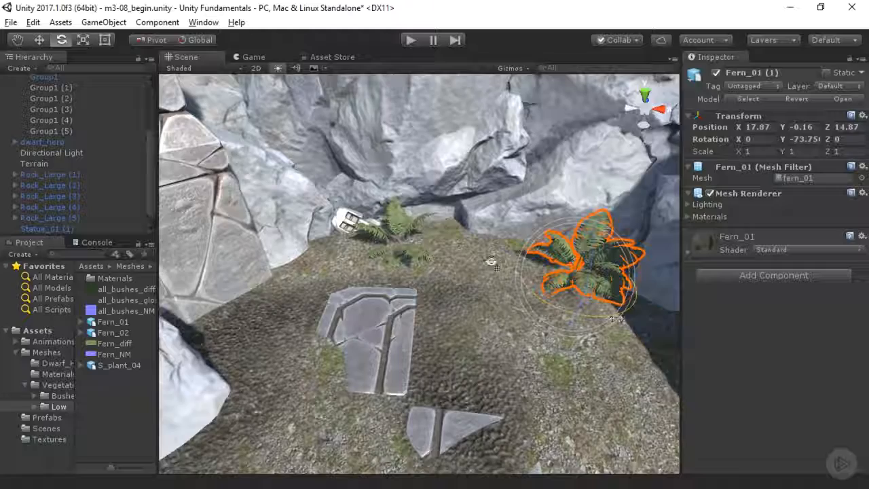
{"action": "mouse_move", "coordinate": [490, 262]}
{"action": "left_mouse_down", "text": "alt"}
{"action": "mouse_move", "coordinate": [444, 259]}
{"action": "mouse_move", "coordinate": [529, 248]}
{"action": "mouse_move", "coordinate": [494, 262]}
{"action": "left_mouse_up", "text": "alt"}
{"action": "key", "text": "r"}
{"action": "key", "text": "w"}
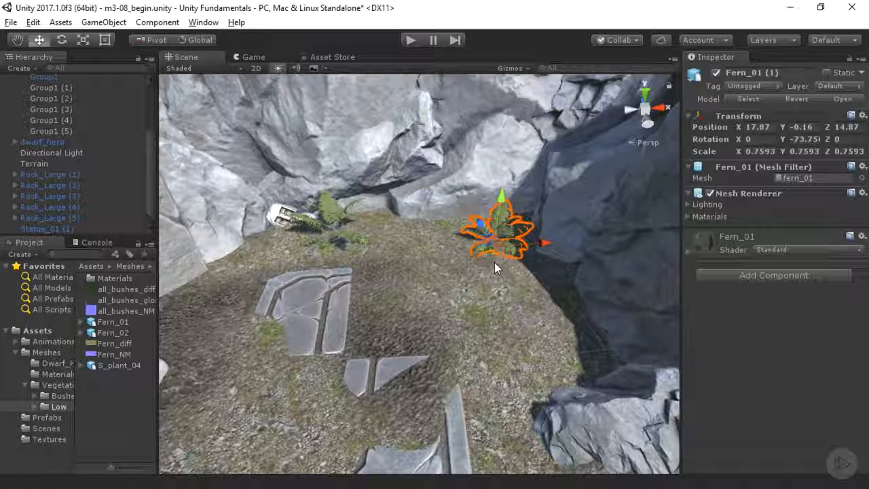
Step: Duplicate the smaller fern to about X 18.49, Z 12.7 along the dark rock wall and rotate the copy to about 7.71 on Y
{"action": "key", "text": "ctrl+d"}
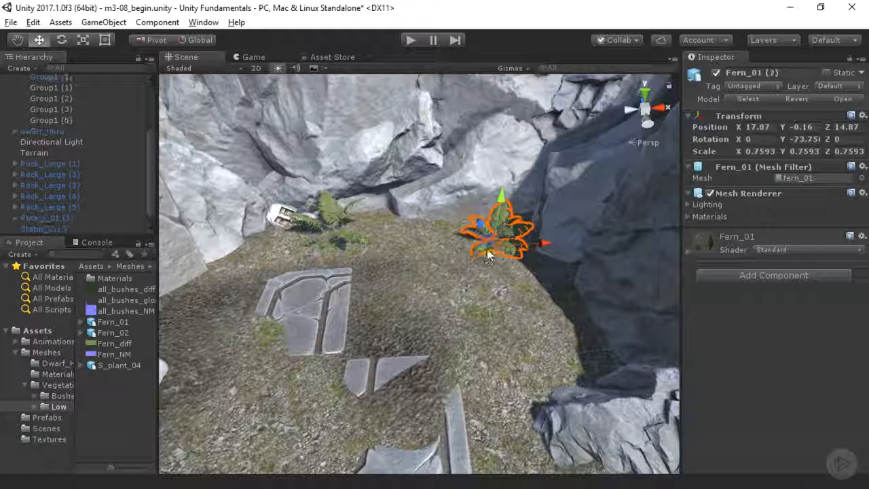
{"action": "key", "text": "ctrl+z"}
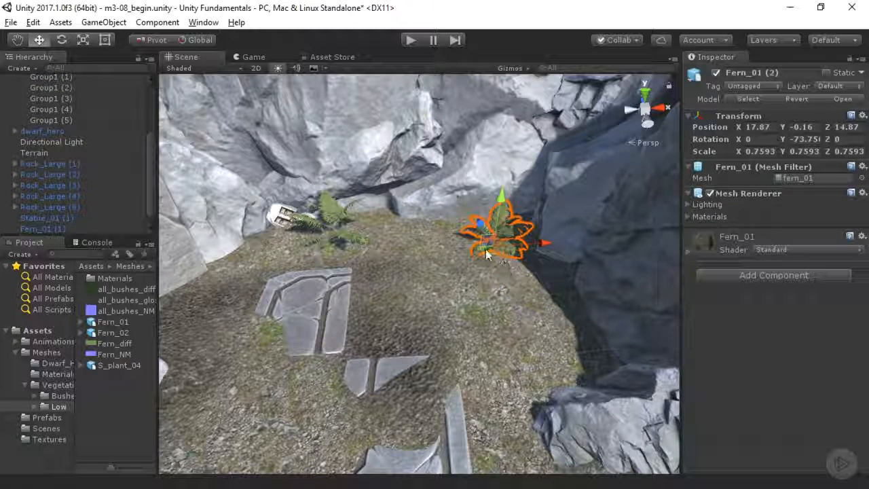
{"action": "left_click_drag", "start_coordinate": [485, 249], "coordinate": [527, 292]}
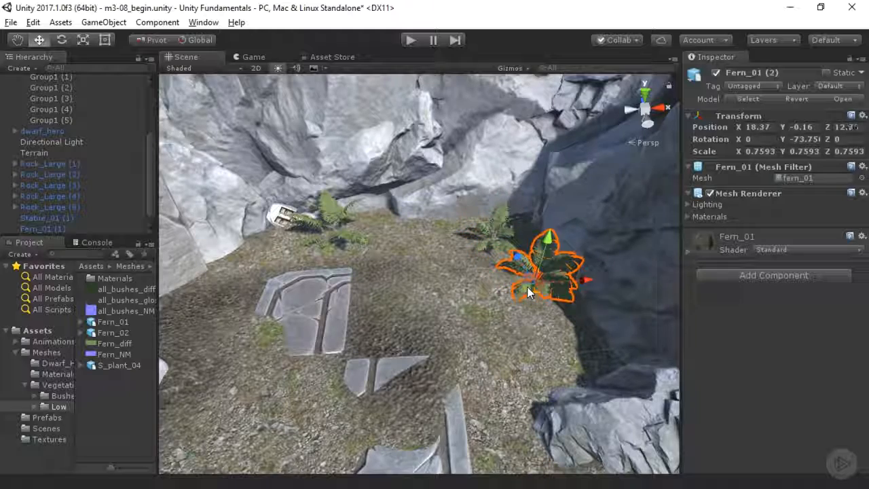
{"action": "key", "text": "e"}
{"action": "left_click_drag", "start_coordinate": [537, 330], "coordinate": [340, 260]}
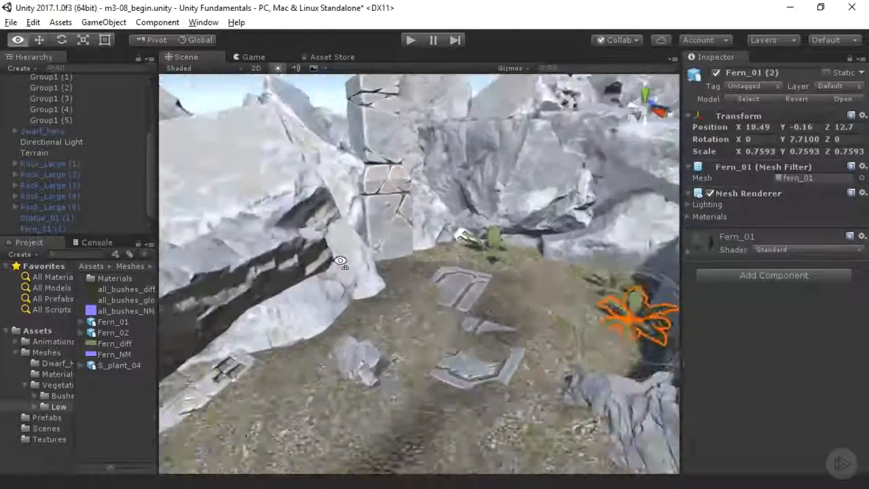
Step: Duplicate the fern and place the copy beside the near fallen statue at about X 9.25, Y 0.03, Z 4.95
{"action": "right_click_drag", "start_coordinate": [340, 260], "coordinate": [396, 281]}
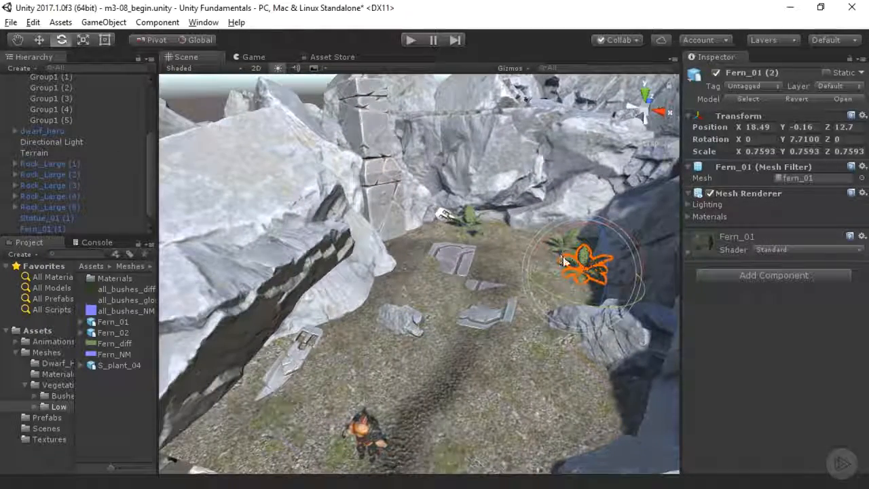
{"action": "key", "text": "w"}
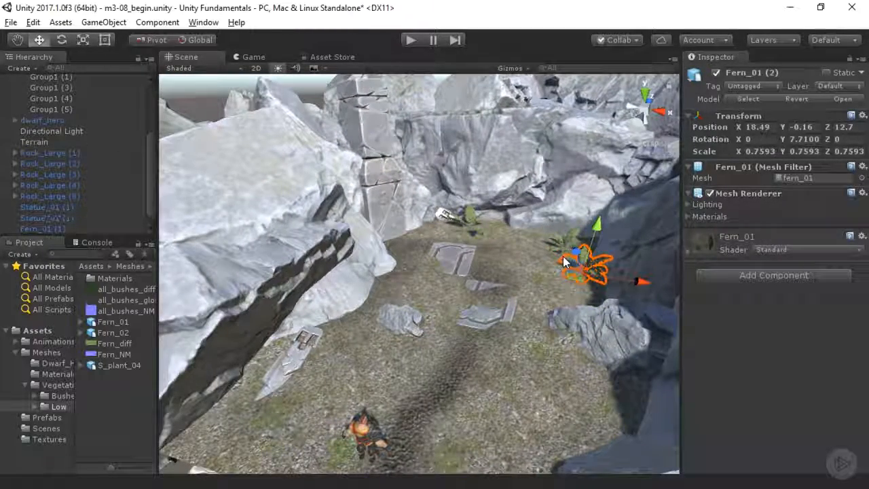
{"action": "left_click_drag", "start_coordinate": [570, 280], "coordinate": [321, 350]}
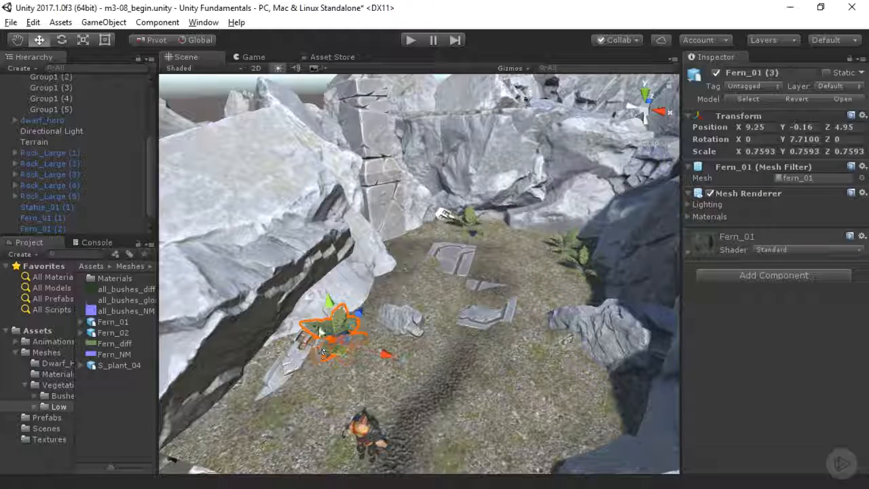
{"action": "left_click_drag", "start_coordinate": [329, 313], "coordinate": [333, 298]}
{"action": "right_click_drag", "start_coordinate": [371, 310], "coordinate": [373, 143]}
{"action": "key", "text": "w"}
{"action": "key", "text": "s"}
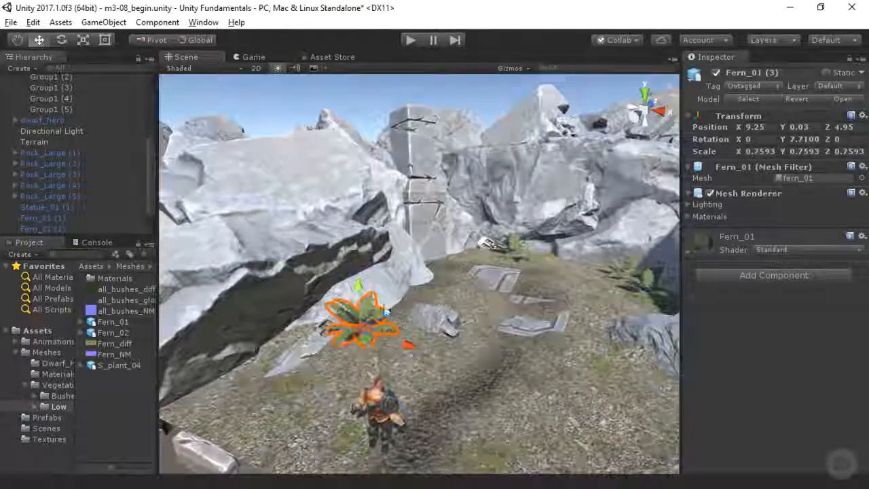
Step: Duplicate a fern from the dark rock wall and place the copy across from the near fallen statue at about X 17.59, Z 3.95
{"action": "key", "text": "w"}
{"action": "right_click_drag", "start_coordinate": [399, 299], "coordinate": [439, 268]}
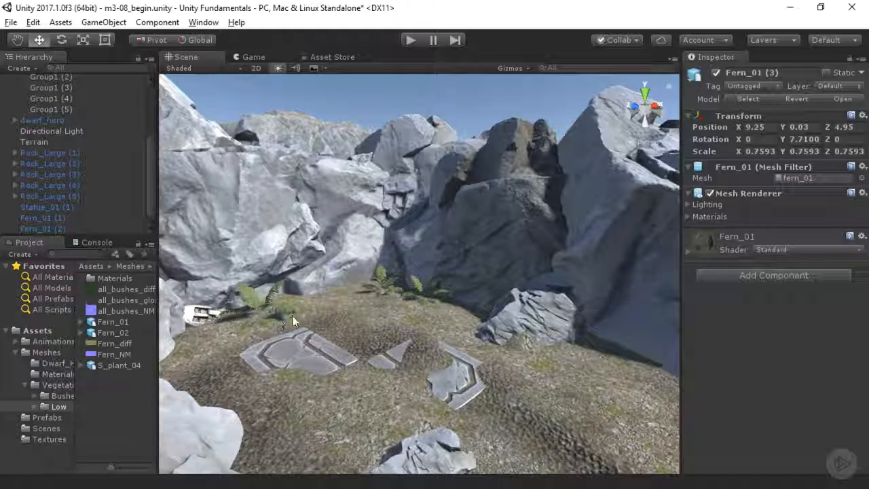
{"action": "right_click_drag", "start_coordinate": [292, 315], "coordinate": [378, 248]}
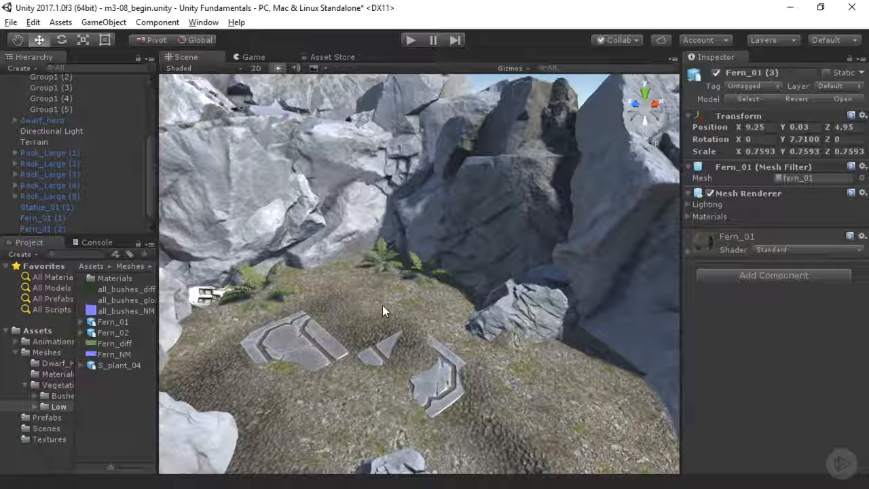
{"action": "left_click", "coordinate": [419, 267]}
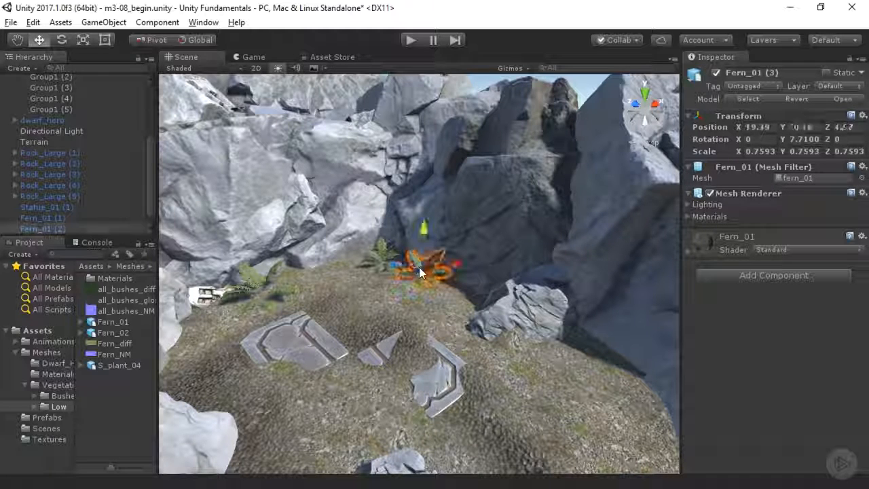
{"action": "key", "text": "ctrl+d"}
{"action": "key", "text": "ctrl+d"}
{"action": "left_click_drag", "start_coordinate": [424, 287], "coordinate": [141, 337]}
{"action": "left_click_drag", "start_coordinate": [240, 330], "coordinate": [269, 327]}
{"action": "key", "text": "w"}
{"action": "right_click_drag", "start_coordinate": [369, 281], "coordinate": [430, 304]}
{"action": "left_click_drag", "start_coordinate": [262, 317], "coordinate": [294, 315], "text": "alt"}
{"action": "right_click_drag", "start_coordinate": [538, 313], "coordinate": [466, 301]}
{"action": "key", "text": "w"}
{"action": "key", "text": "s"}
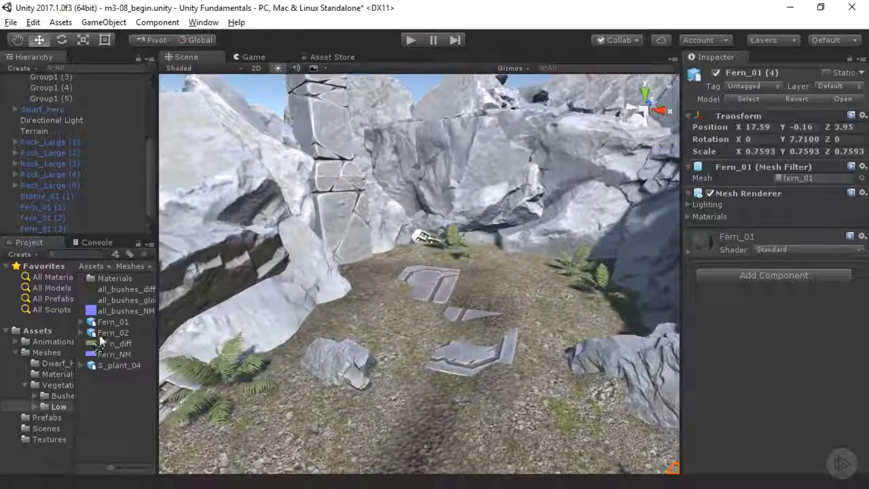
Step: Place the Fern_02 model near the pillar and reset its rotation
{"action": "left_click_drag", "start_coordinate": [267, 336], "coordinate": [371, 286]}
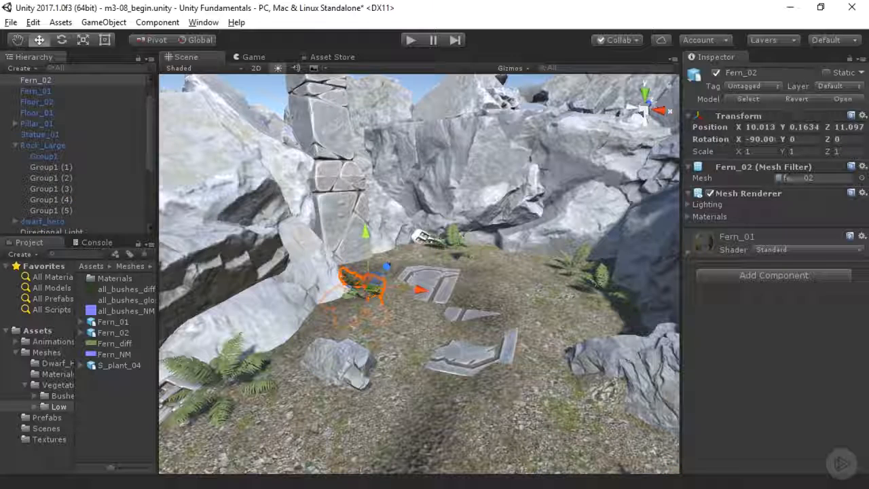
{"action": "left_click", "coordinate": [862, 116]}
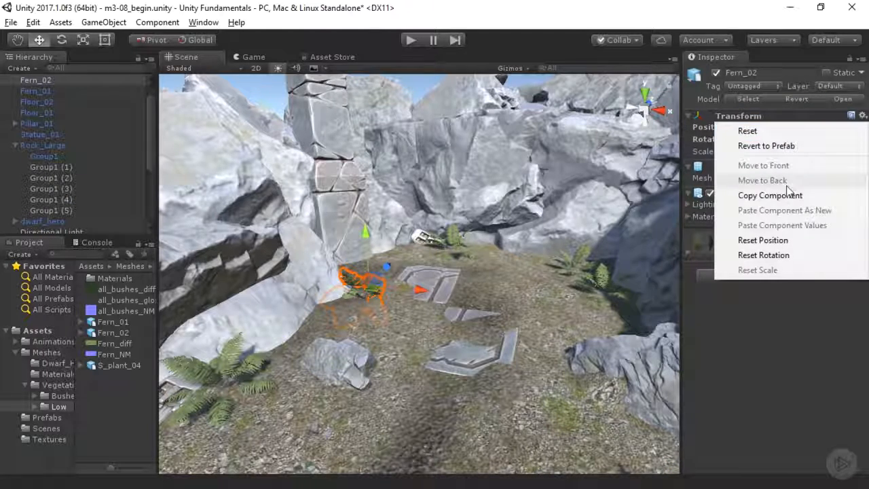
{"action": "left_click", "coordinate": [767, 253]}
Step: Scale Fern_02 down to about 0.5657 and move it beside the far statue's fern at about X 13.76, Y -0.33, Z 16.19
{"action": "left_click_drag", "start_coordinate": [366, 234], "coordinate": [369, 246]}
{"action": "key", "text": "r"}
{"action": "left_click_drag", "start_coordinate": [367, 300], "coordinate": [384, 312]}
{"action": "key", "text": "w"}
{"action": "right_click_drag", "start_coordinate": [384, 312], "coordinate": [395, 376]}
{"action": "left_click_drag", "start_coordinate": [393, 339], "coordinate": [566, 223]}
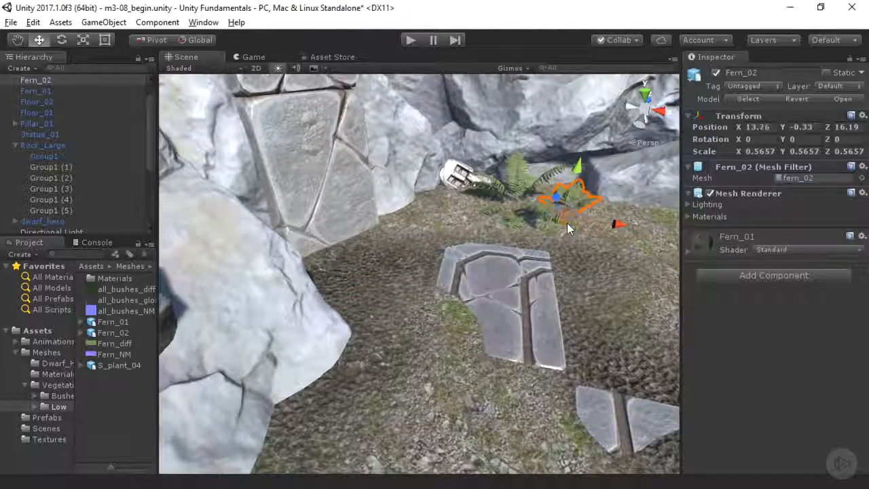
{"action": "key", "text": "w"}
{"action": "right_click_drag", "start_coordinate": [567, 223], "coordinate": [426, 304]}
{"action": "key", "text": "s"}
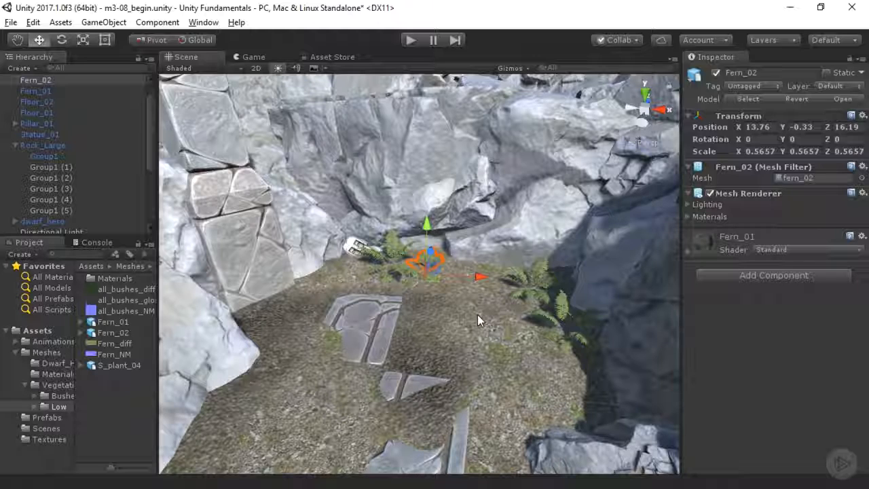
Step: Duplicate Fern_02 and place the copy against the rock below the pillar at about X 9.32, Y 0, Z 9.11
{"action": "left_click_drag", "start_coordinate": [402, 298], "coordinate": [453, 316], "text": "alt"}
{"action": "key", "text": "ctrl+d"}
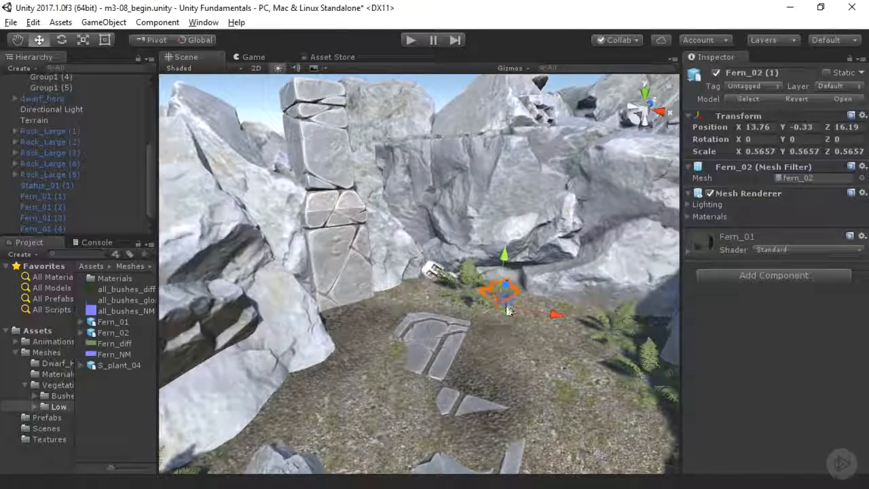
{"action": "left_click_drag", "start_coordinate": [508, 309], "coordinate": [303, 415]}
{"action": "left_click_drag", "start_coordinate": [298, 359], "coordinate": [293, 340]}
{"action": "left_click_drag", "start_coordinate": [366, 349], "coordinate": [412, 335], "text": "alt"}
Step: Duplicate the small fern again and place the copy beside the boulder at about X 17.06, Y 0, Z 6.99
{"action": "right_click_drag", "start_coordinate": [412, 335], "coordinate": [452, 327]}
{"action": "key", "text": "w"}
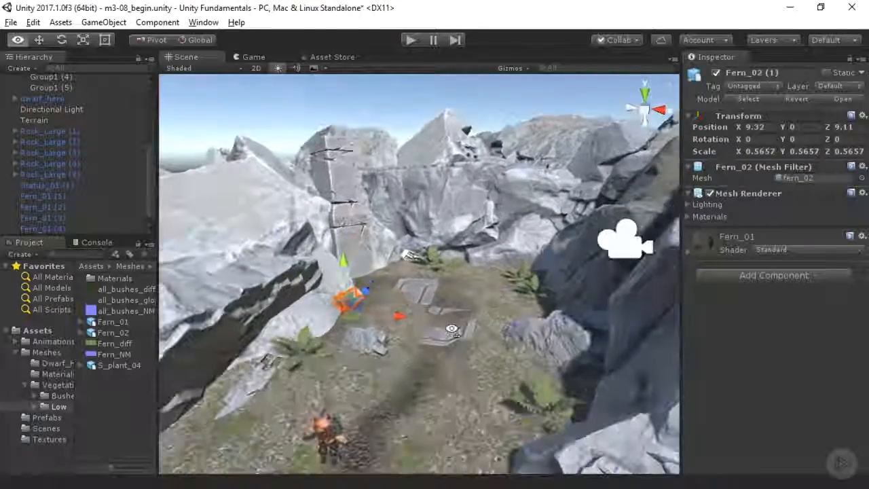
{"action": "key", "text": "ctrl+d"}
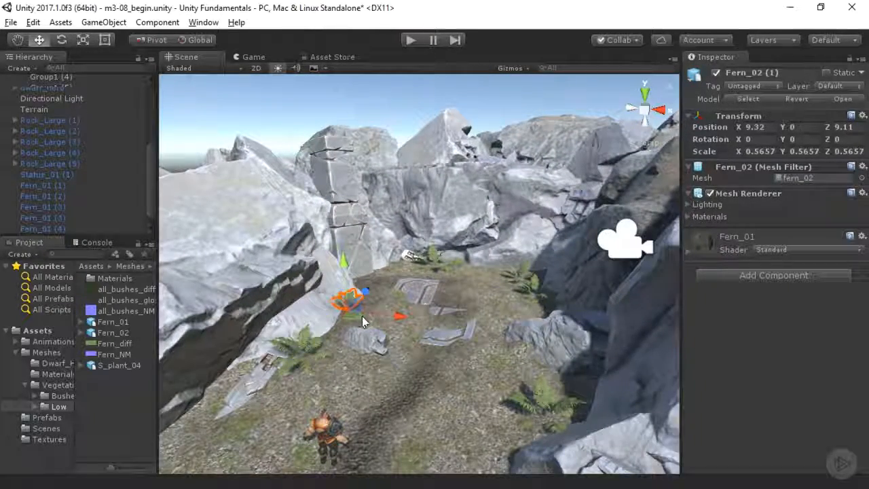
{"action": "left_click_drag", "start_coordinate": [362, 315], "coordinate": [521, 367]}
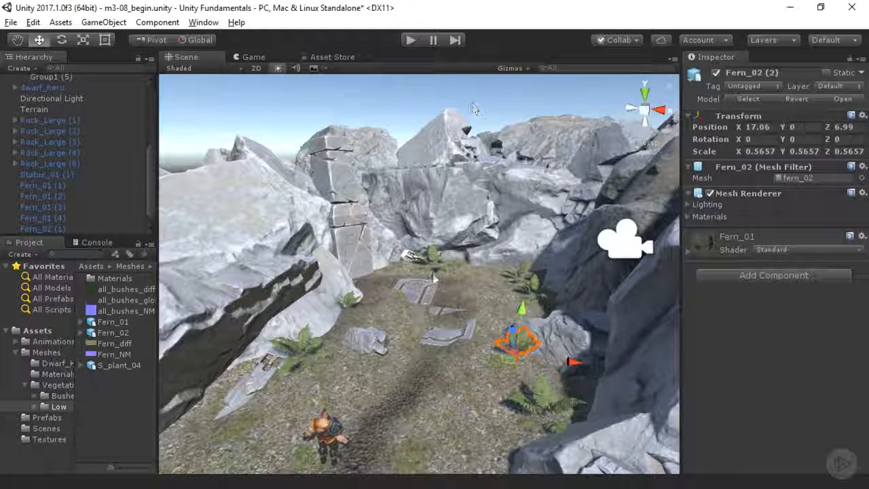
Step: Duplicate the small rock Group1 (3) near the floor pieces and scale the copy down to about 0.0633
{"action": "left_click", "coordinate": [370, 344]}
{"action": "left_click_drag", "start_coordinate": [408, 366], "coordinate": [386, 365], "text": "alt"}
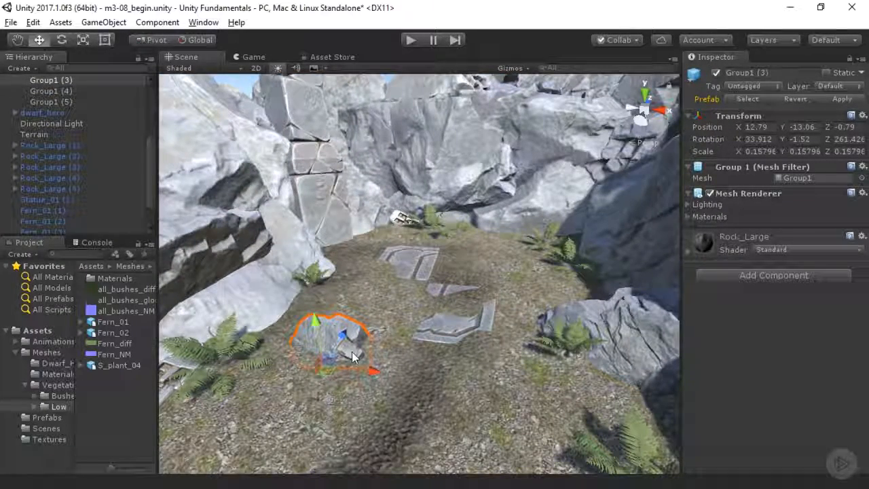
{"action": "key", "text": "ctrl+d"}
{"action": "left_click_drag", "start_coordinate": [351, 357], "coordinate": [389, 417]}
{"action": "key", "text": "r"}
{"action": "key", "text": "w"}
Step: Rotate the tiny rock to about 14.6, 44.7, 304.9 and settle it in the ground beside the original rock
{"action": "left_click_drag", "start_coordinate": [380, 340], "coordinate": [379, 330]}
{"action": "left_click_drag", "start_coordinate": [392, 373], "coordinate": [123, 393]}
{"action": "key", "text": "e"}
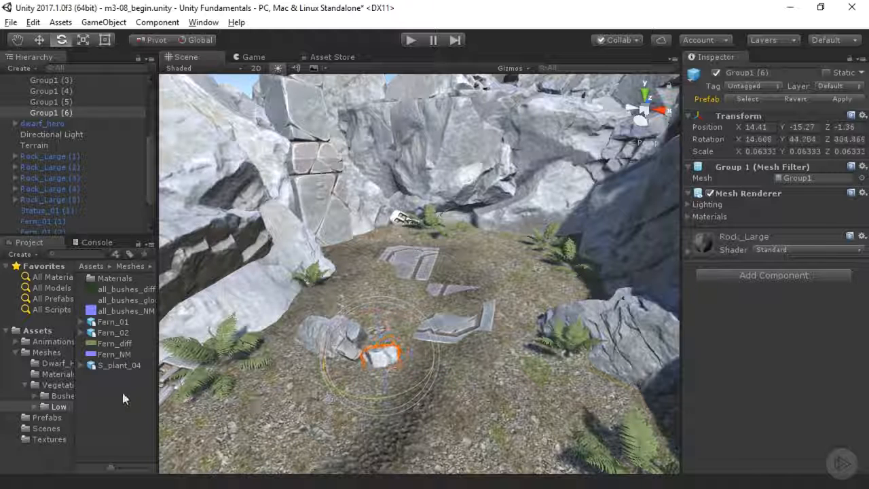
{"action": "key", "text": "w"}
{"action": "left_click_drag", "start_coordinate": [353, 388], "coordinate": [386, 357]}
Step: Deselect the rock and examine the overall arrangement of ferns, rocks and floor pieces in the clearing
{"action": "key", "text": "s"}
{"action": "right_click_drag", "start_coordinate": [386, 357], "coordinate": [472, 249]}
{"action": "left_click", "coordinate": [407, 198]}
{"action": "key", "text": "s"}
{"action": "key", "text": "s"}
{"action": "key", "text": "w"}
{"action": "key", "text": "s"}
{"action": "key", "text": "w"}
{"action": "key", "text": "s"}
{"action": "right_click_drag", "start_coordinate": [456, 208], "coordinate": [445, 321]}
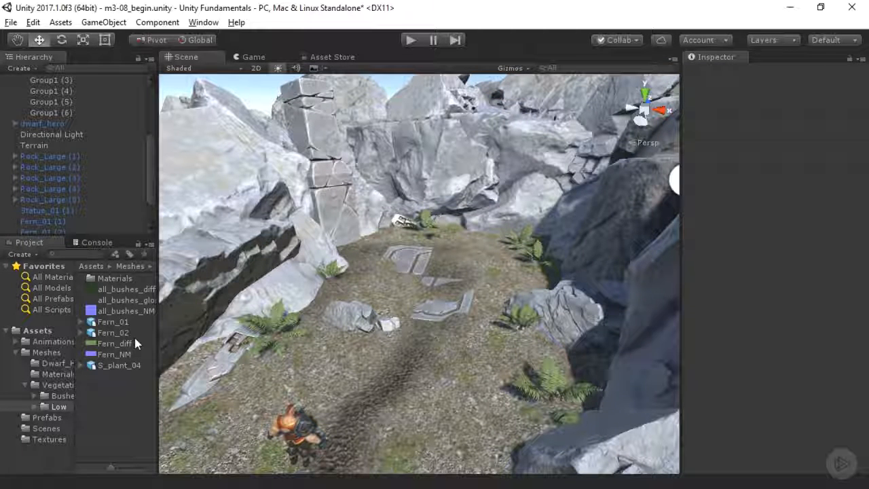
Step: Place the Small_Tree_01 model from the Bushes vegetation folder near the dwarf and move it to about X 12.91, Y 2.48, Z 2.55
{"action": "left_click", "coordinate": [59, 385]}
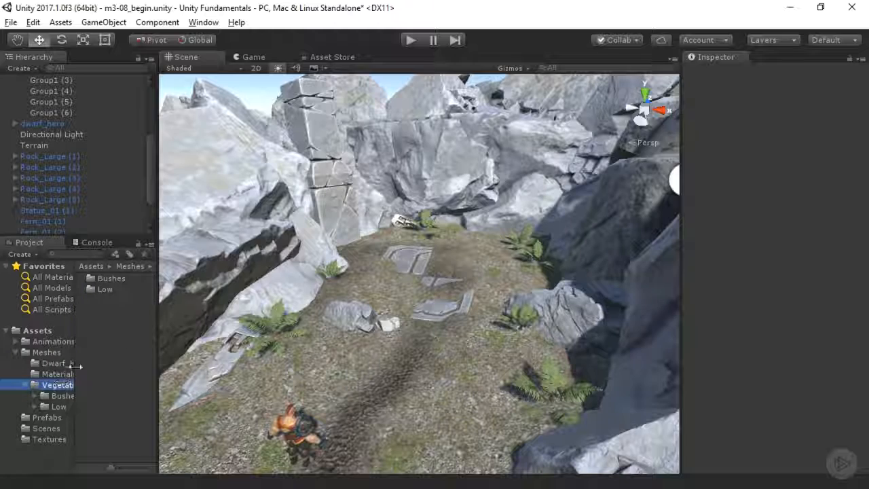
{"action": "double_click", "coordinate": [88, 278]}
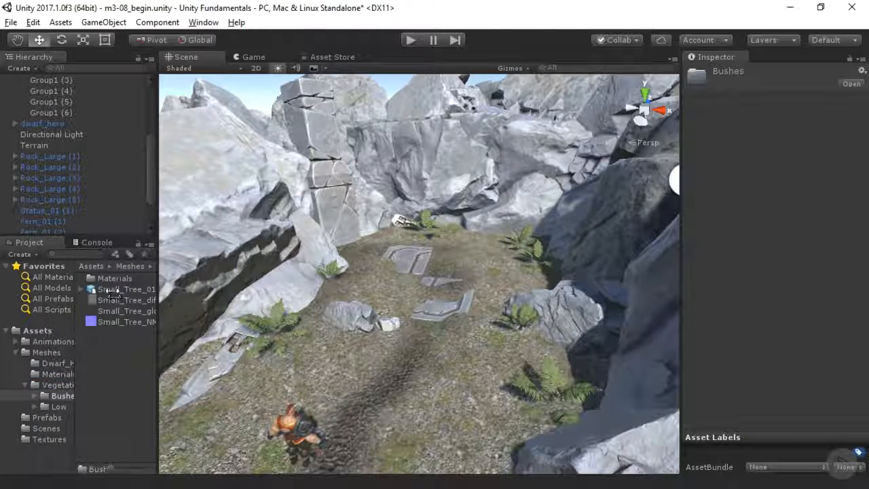
{"action": "left_click", "coordinate": [112, 292]}
{"action": "mouse_move", "coordinate": [326, 305]}
{"action": "left_mouse_down", "text": "alt"}
{"action": "mouse_move", "coordinate": [365, 318]}
{"action": "mouse_move", "coordinate": [327, 312]}
{"action": "left_mouse_up", "text": "alt"}
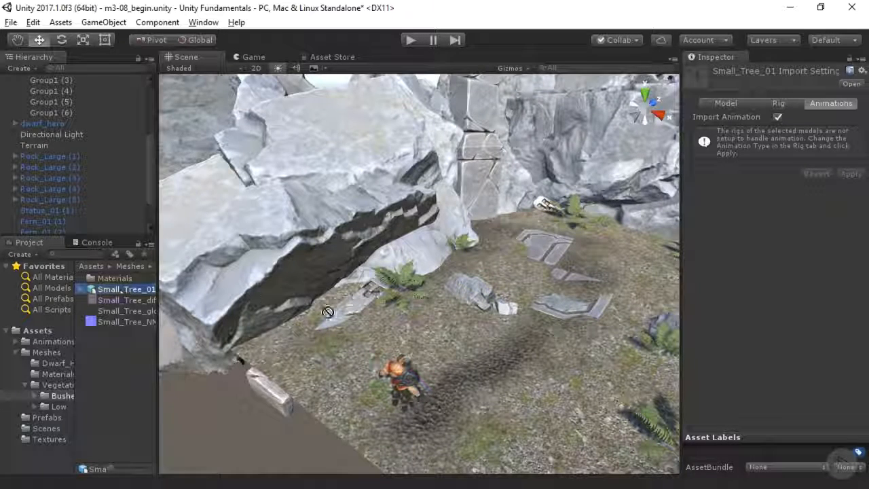
{"action": "left_click_drag", "start_coordinate": [363, 337], "coordinate": [372, 329]}
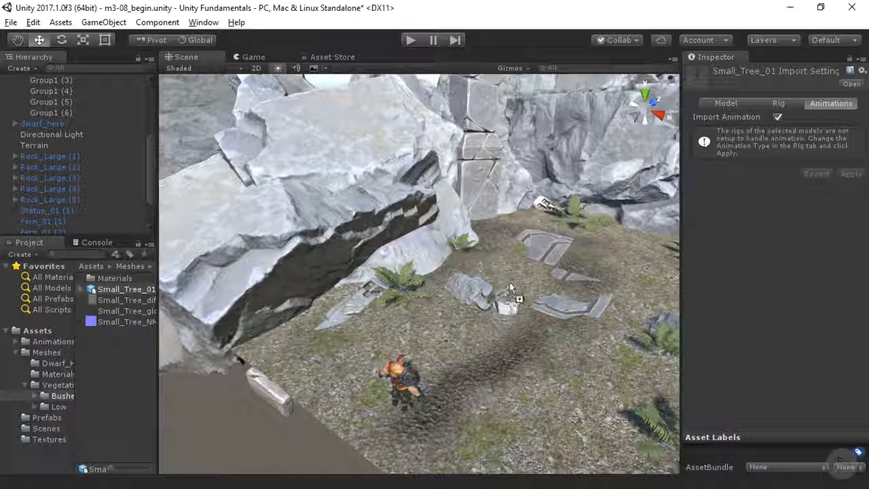
{"action": "left_click_drag", "start_coordinate": [497, 266], "coordinate": [497, 266]}
{"action": "left_click_drag", "start_coordinate": [505, 204], "coordinate": [508, 173]}
{"action": "left_click_drag", "start_coordinate": [511, 220], "coordinate": [473, 329]}
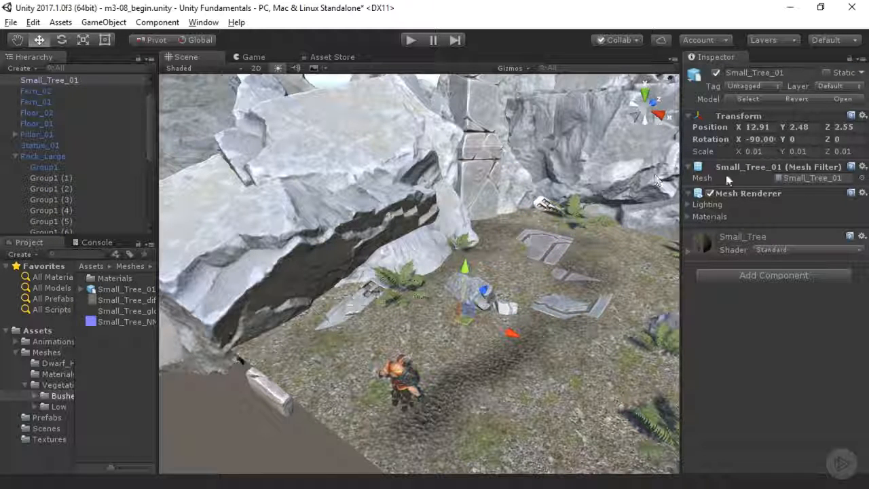
Step: Set the small tree's scale to 1 on the X, Y and Z axes
{"action": "left_click", "coordinate": [767, 153]}
{"action": "type", "text": "1"}
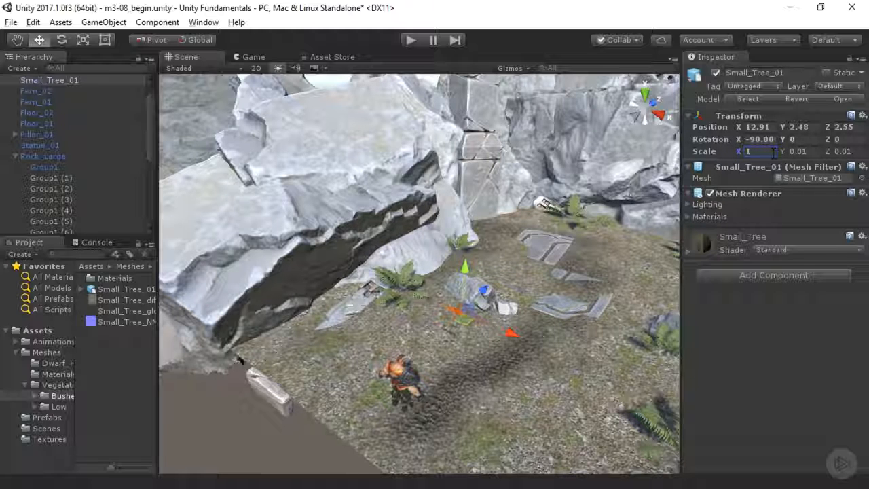
{"action": "left_click", "coordinate": [813, 150]}
{"action": "type", "text": "1"}
{"action": "left_click", "coordinate": [845, 151]}
{"action": "type", "text": "1"}
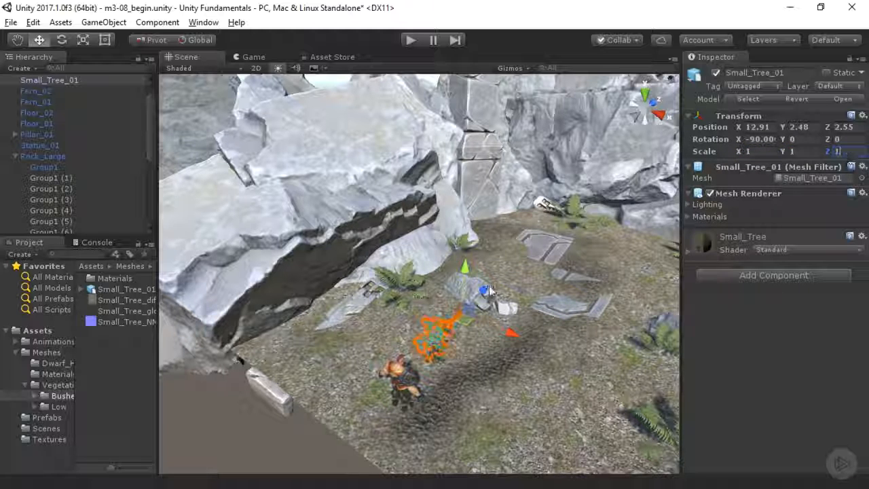
{"action": "type", "text": "e"}
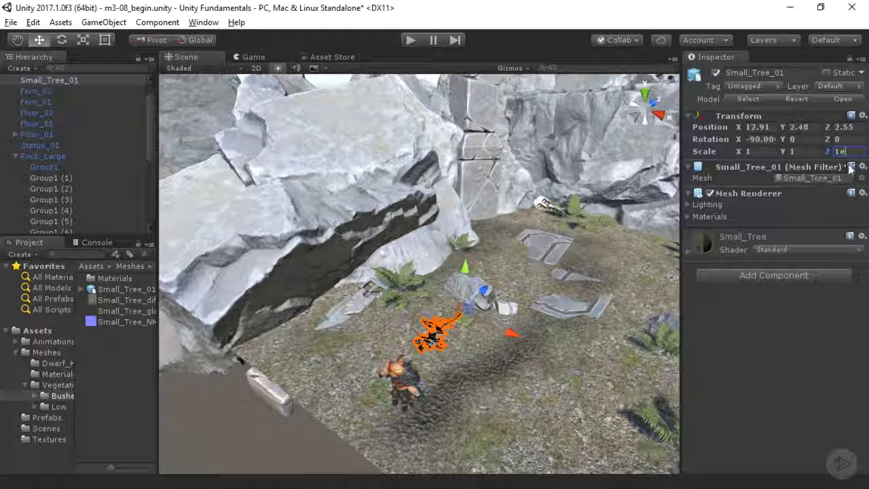
{"action": "key", "text": "BackSpace"}
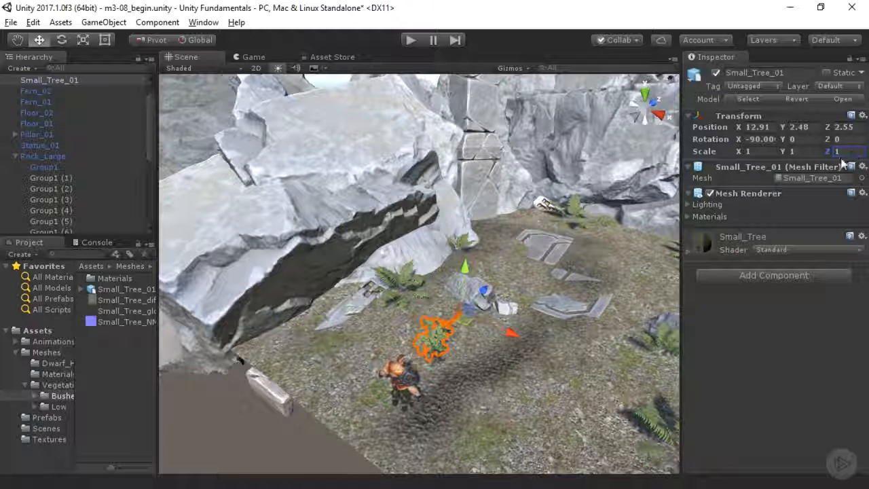
Step: Reset the small tree's rotation to 0 on all axes while keeping its position at X 12.91, Y 2.48, Z 2.55
{"action": "key", "text": "e"}
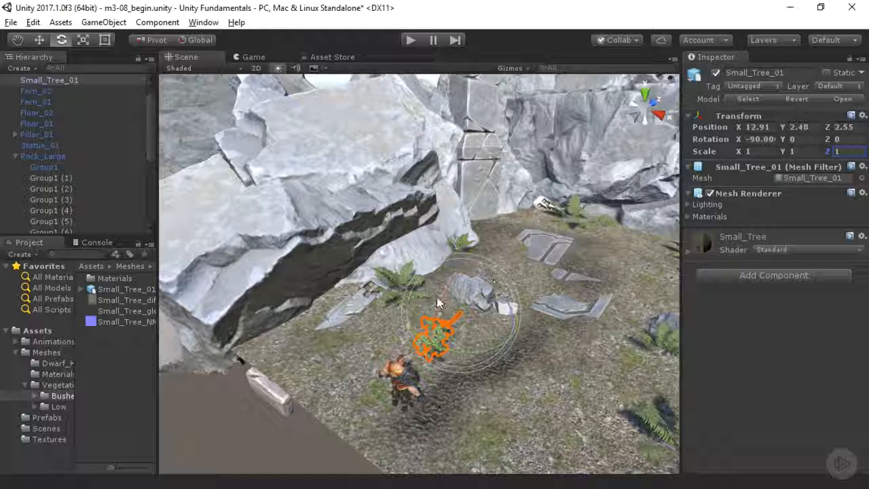
{"action": "left_click", "coordinate": [862, 115]}
{"action": "left_click", "coordinate": [769, 244]}
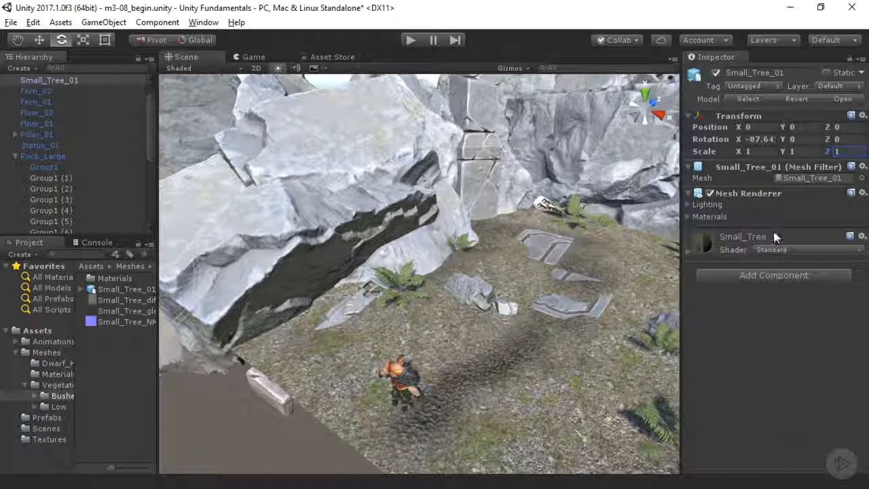
{"action": "key", "text": "ctrl+z"}
{"action": "left_click", "coordinate": [862, 115]}
{"action": "left_click", "coordinate": [764, 254]}
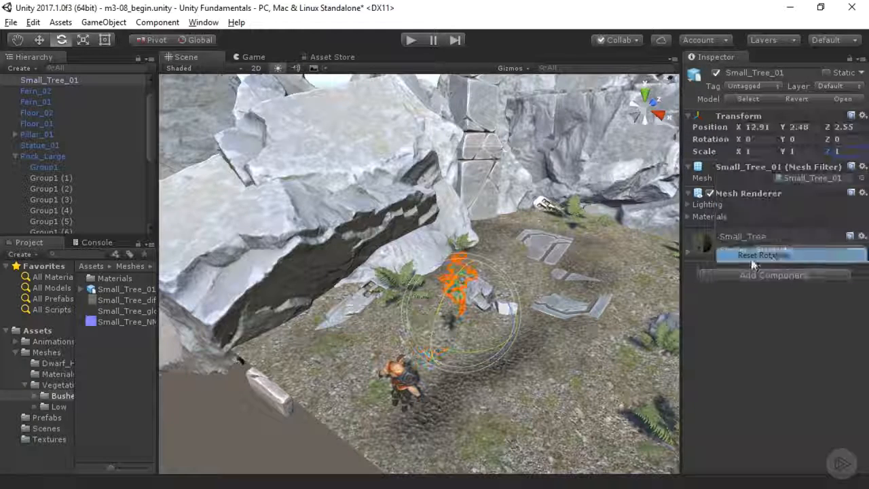
Step: Move the small tree to about X 9.45, Y -0.36, Z 0.43 near the overhanging rock and scale it uniformly to about 3.31
{"action": "key", "text": "w"}
{"action": "left_click_drag", "start_coordinate": [464, 281], "coordinate": [274, 365]}
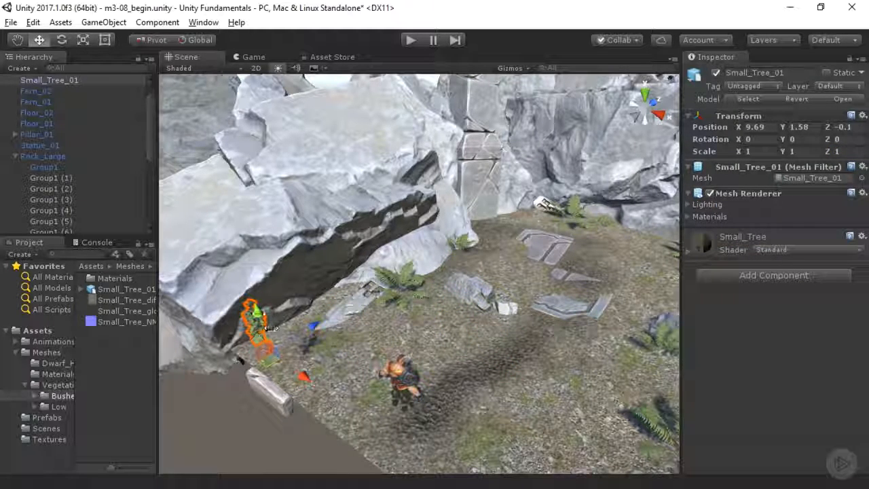
{"action": "left_click_drag", "start_coordinate": [262, 319], "coordinate": [284, 350]}
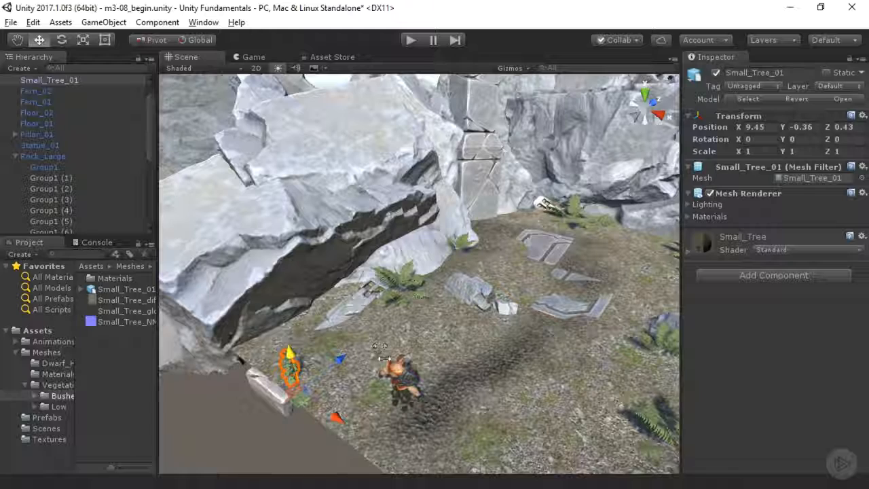
{"action": "key", "text": "r"}
{"action": "left_click_drag", "start_coordinate": [299, 387], "coordinate": [274, 221]}
{"action": "right_click_drag", "start_coordinate": [319, 307], "coordinate": [301, 364]}
{"action": "key", "text": "w"}
{"action": "key", "text": "w"}
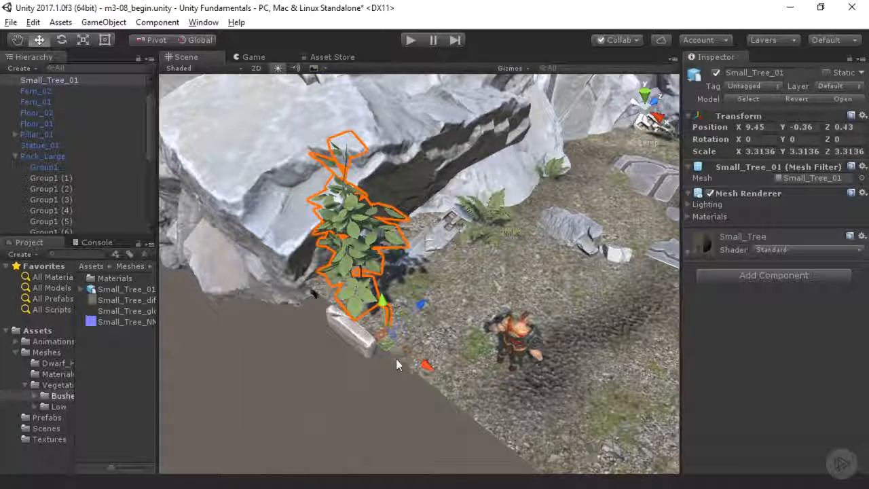
Step: Duplicate the small tree and set copies beside it along the ground's edge, one at about X 11.06, Y -0.36, Z 0.34
{"action": "key", "text": "ctrl+d"}
{"action": "left_click_drag", "start_coordinate": [390, 352], "coordinate": [438, 396]}
{"action": "key", "text": "ctrl+d"}
{"action": "left_click_drag", "start_coordinate": [454, 337], "coordinate": [400, 354], "text": "alt"}
{"action": "key", "text": "ctrl+d"}
{"action": "key", "text": "d"}
{"action": "right_click_drag", "start_coordinate": [455, 316], "coordinate": [404, 300]}
Step: Thicken the bush toward the dwarf with further duplicates of the small tree, the outermost at about X 11.78, Y -0.36, Z 0.52
{"action": "left_click", "coordinate": [395, 299]}
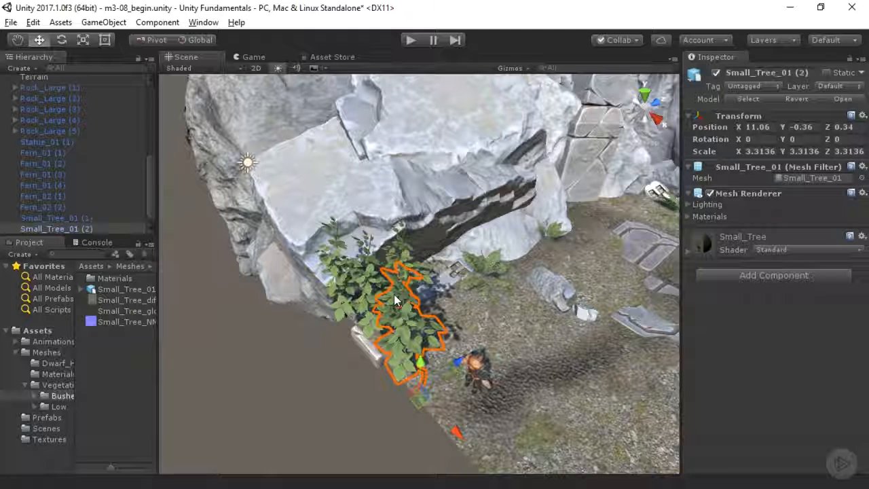
{"action": "key", "text": "ctrl+d"}
{"action": "left_click_drag", "start_coordinate": [420, 405], "coordinate": [464, 425]}
{"action": "key", "text": "ctrl+d"}
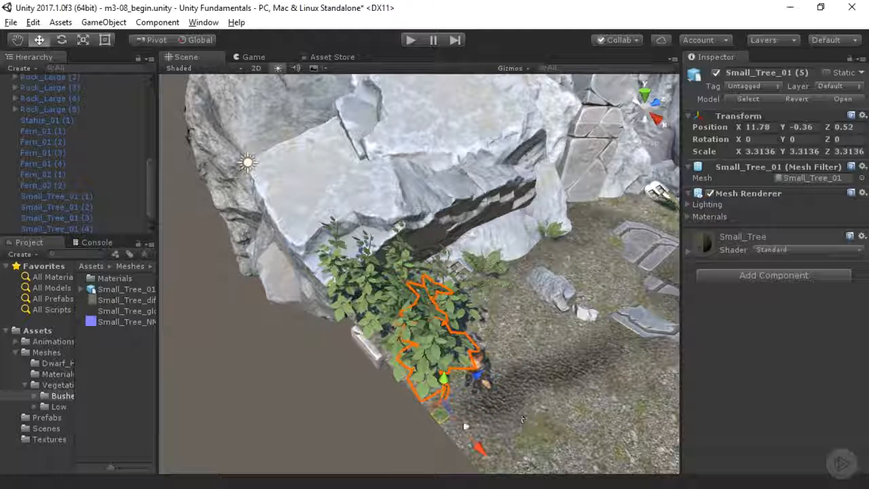
Step: Duplicate the small tree across the clearing's entrance, placing copies by the opposite rocks at about X 15.35, Z 0.38 and X 16.27, Z 1.37
{"action": "middle_click_drag", "start_coordinate": [524, 393], "coordinate": [561, 353]}
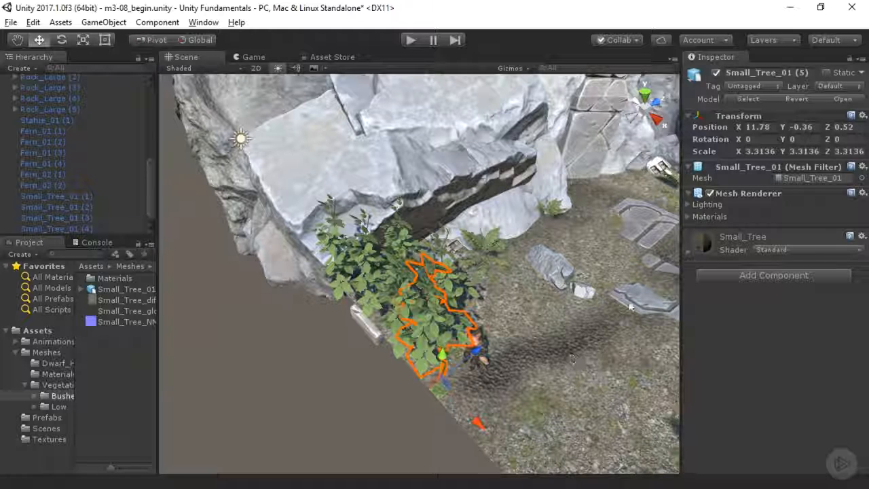
{"action": "left_click_drag", "start_coordinate": [630, 307], "coordinate": [536, 276], "text": "alt"}
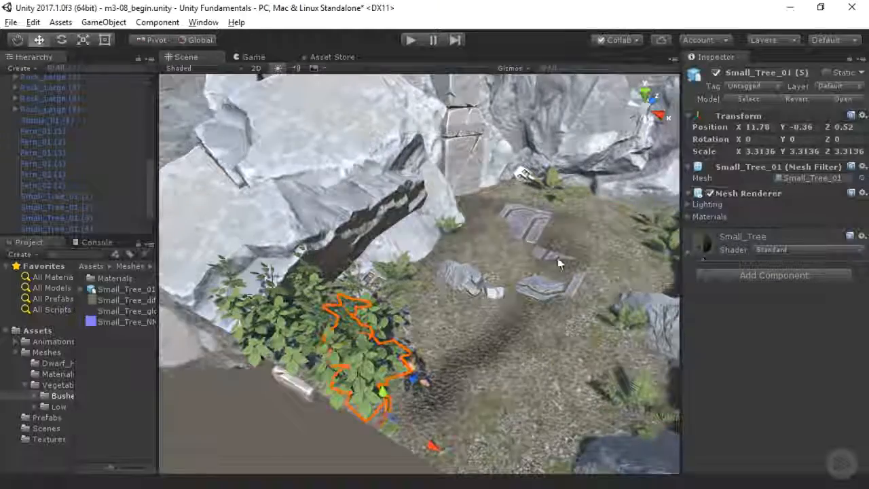
{"action": "left_click_drag", "start_coordinate": [555, 258], "coordinate": [548, 303], "text": "alt"}
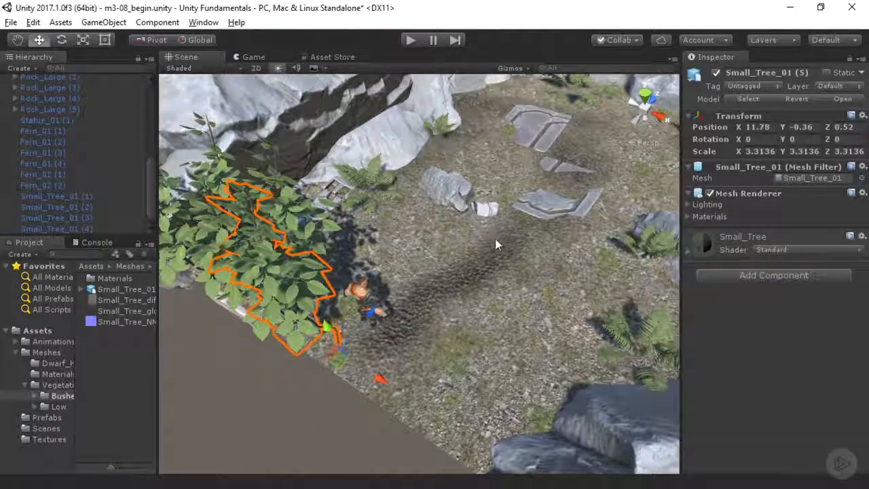
{"action": "left_click_drag", "start_coordinate": [495, 238], "coordinate": [390, 305], "text": "alt"}
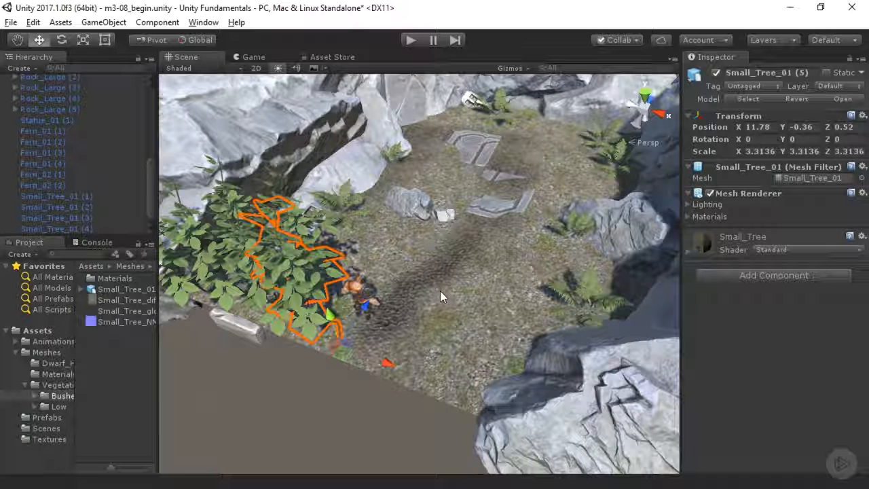
{"action": "key", "text": "ctrl+d"}
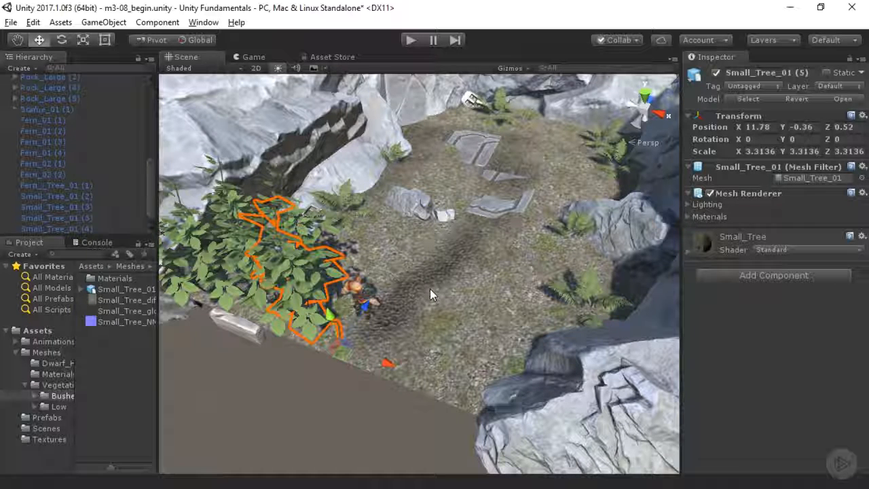
{"action": "left_click_drag", "start_coordinate": [333, 349], "coordinate": [523, 389]}
{"action": "key", "text": "ctrl+d"}
{"action": "right_click_drag", "start_coordinate": [448, 353], "coordinate": [373, 342]}
{"action": "key", "text": "w"}
{"action": "left_click", "coordinate": [370, 344]}
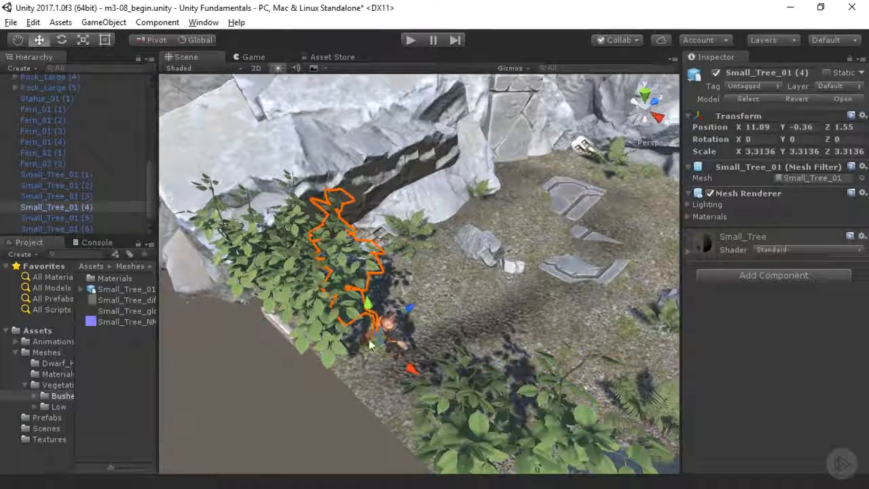
Step: Duplicate the rear tree by the opposite rocks, move the copy to about X 17, Y -0.36, Z 2.95 and scale it to about 2.82
{"action": "right_click_drag", "start_coordinate": [456, 335], "coordinate": [486, 349]}
{"action": "left_click", "coordinate": [433, 357]}
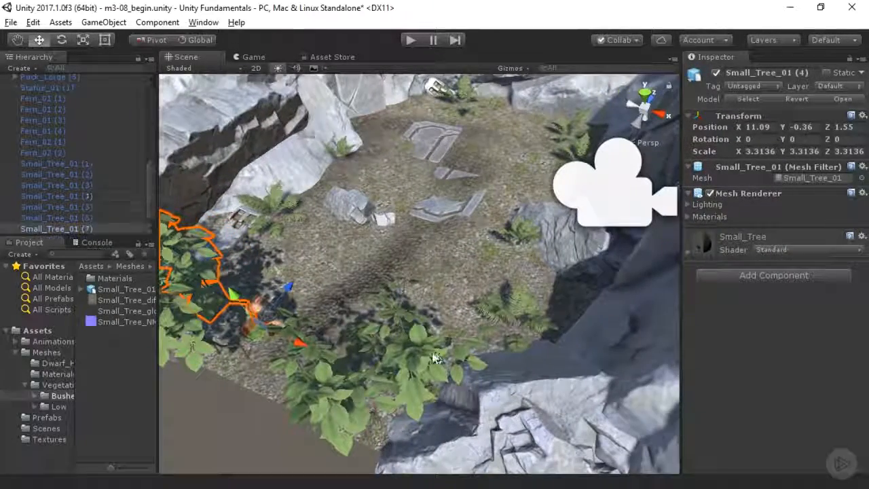
{"action": "key", "text": "ctrl+d"}
{"action": "left_click_drag", "start_coordinate": [436, 359], "coordinate": [484, 372]}
{"action": "key", "text": "r"}
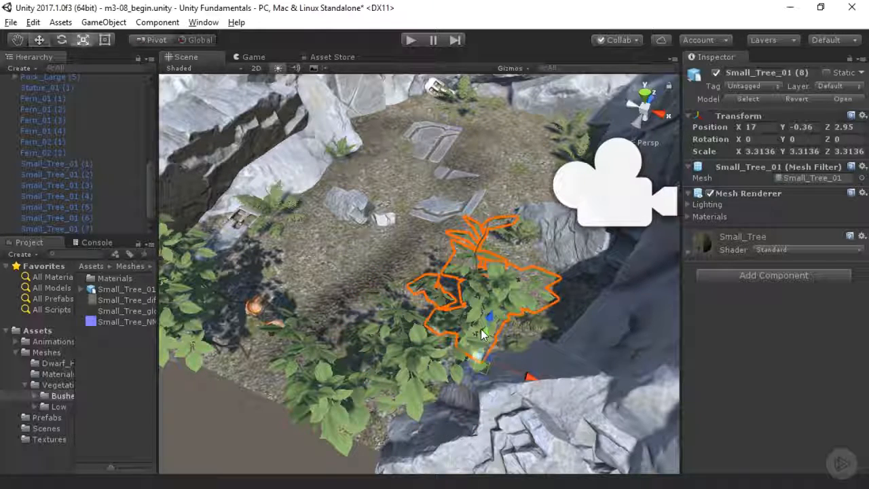
{"action": "left_click_drag", "start_coordinate": [479, 355], "coordinate": [479, 369]}
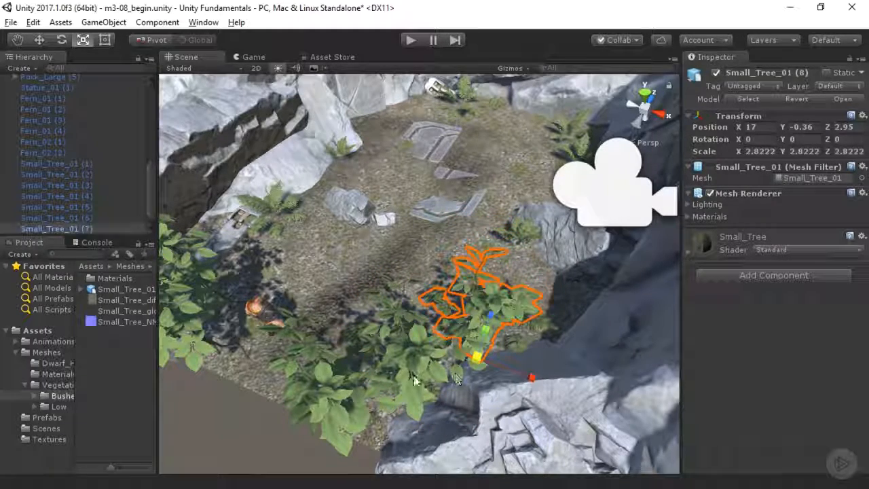
Step: Scale the front tree by the opposite rocks to about 2.89 and the tree nearest the dwarf to about 2.71
{"action": "left_click", "coordinate": [370, 424]}
{"action": "left_click_drag", "start_coordinate": [373, 430], "coordinate": [376, 440]}
{"action": "right_click_drag", "start_coordinate": [336, 344], "coordinate": [293, 339]}
{"action": "left_click", "coordinate": [324, 324]}
{"action": "left_click_drag", "start_coordinate": [355, 352], "coordinate": [362, 365]}
{"action": "left_click", "coordinate": [351, 259]}
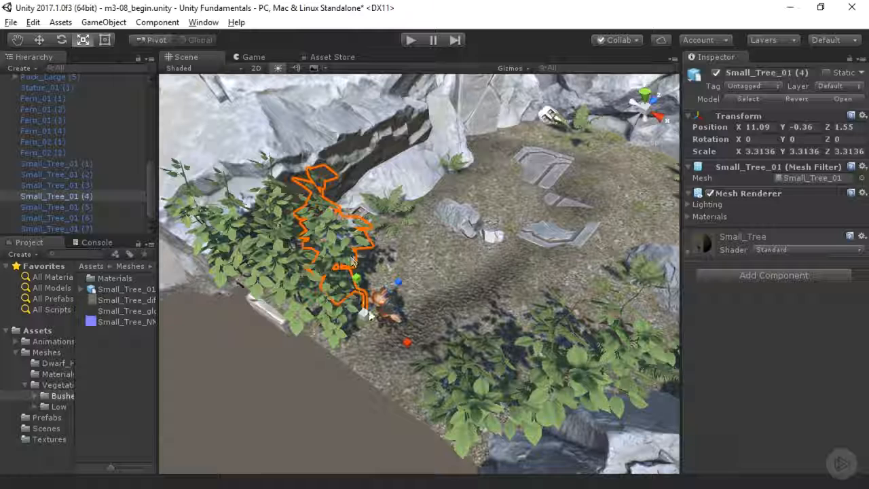
{"action": "left_click_drag", "start_coordinate": [367, 314], "coordinate": [351, 309]}
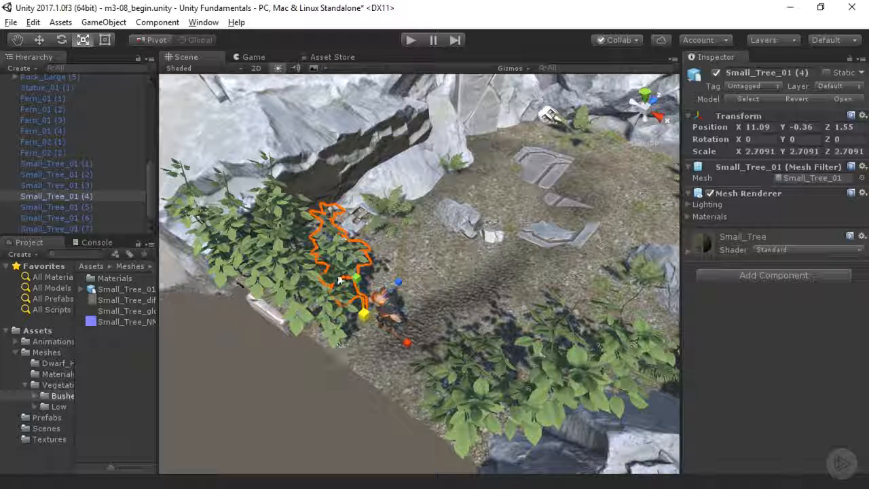
Step: Turn the tree nearest the dwarf and rotate the front tree by the opposite rocks to about 73.7 on Y
{"action": "key", "text": "e"}
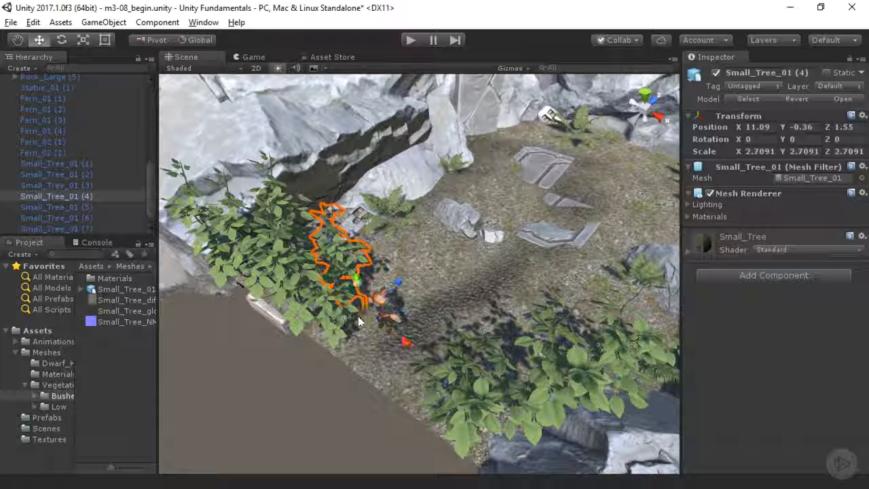
{"action": "left_click_drag", "start_coordinate": [367, 357], "coordinate": [454, 326]}
{"action": "left_click", "coordinate": [491, 399]}
{"action": "left_click_drag", "start_coordinate": [459, 449], "coordinate": [720, 359], "text": "alt"}
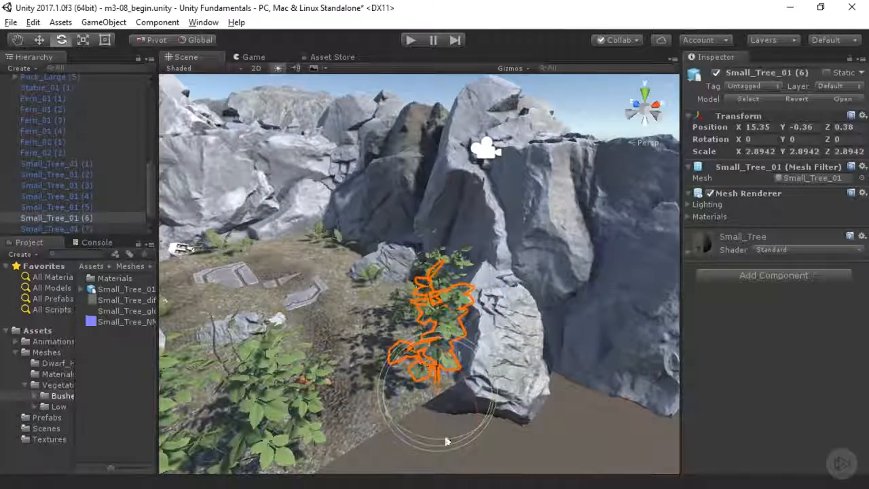
{"action": "left_click_drag", "start_coordinate": [446, 440], "coordinate": [290, 443]}
Step: Rotate the innermost tree by the opposite rocks to about -35.9 on Y
{"action": "left_click_drag", "start_coordinate": [420, 322], "coordinate": [381, 295], "text": "alt"}
{"action": "left_click", "coordinate": [405, 302]}
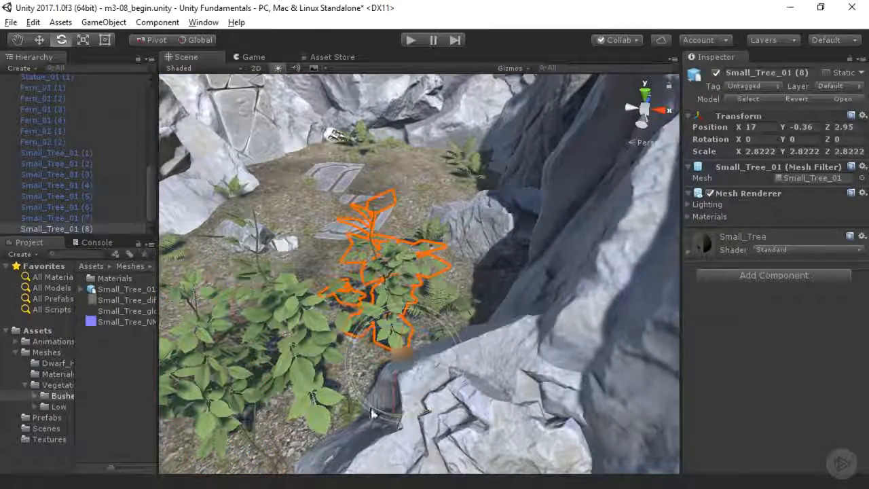
{"action": "key", "text": "w"}
{"action": "right_click_drag", "start_coordinate": [443, 408], "coordinate": [430, 385]}
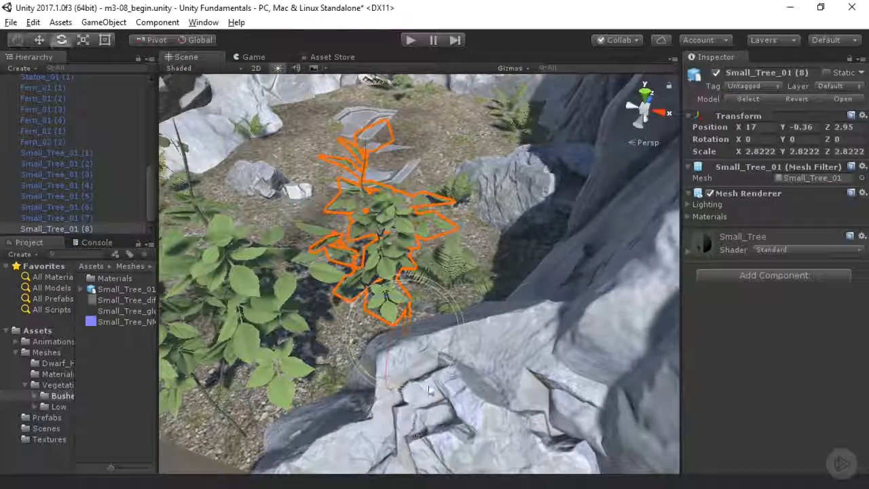
{"action": "left_click_drag", "start_coordinate": [429, 385], "coordinate": [477, 337]}
{"action": "key", "text": "w"}
{"action": "key", "text": "s"}
Step: Duplicate the middle tree by the opposite rocks, move the copy inward to about X 15.5, Y -0.36, Z 2.17 and turn it
{"action": "right_click_drag", "start_coordinate": [459, 321], "coordinate": [568, 314]}
{"action": "key", "text": "w"}
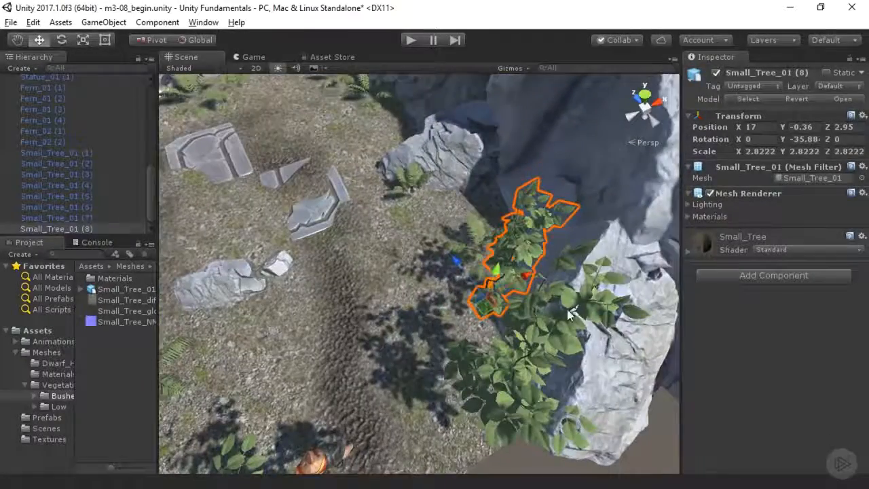
{"action": "left_click", "coordinate": [569, 314]}
{"action": "key", "text": "ctrl+d"}
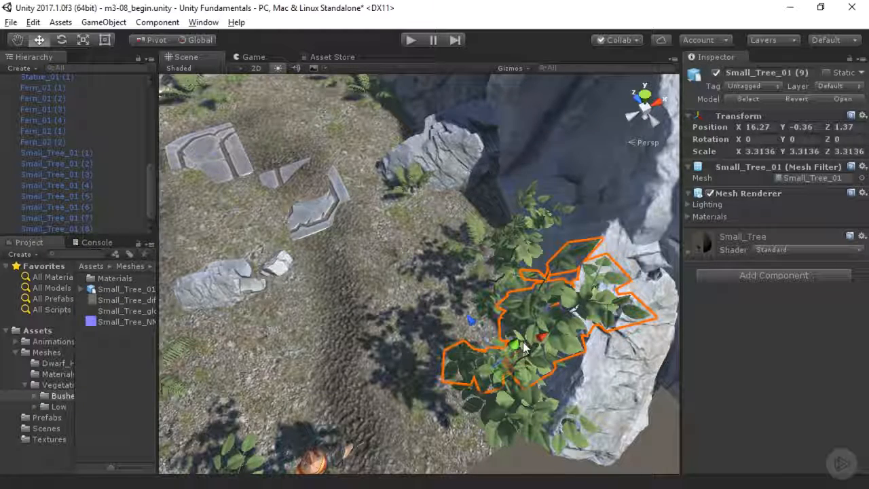
{"action": "left_click_drag", "start_coordinate": [503, 379], "coordinate": [465, 372]}
{"action": "key", "text": "e"}
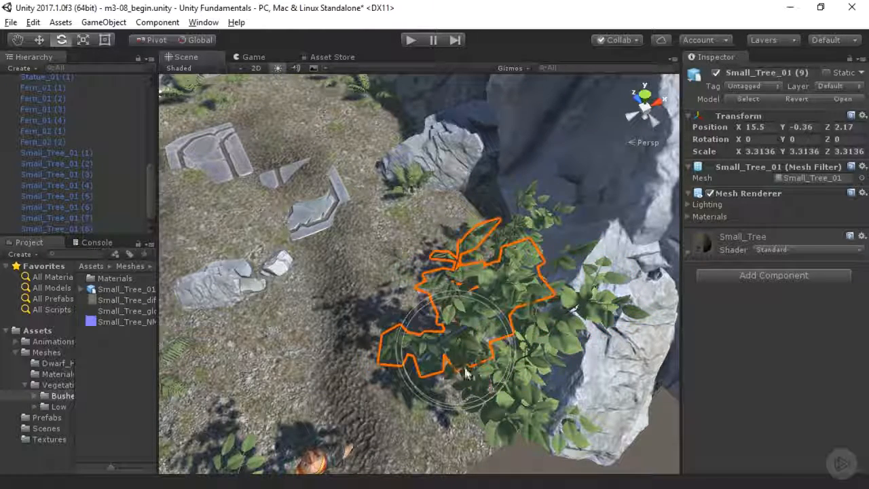
{"action": "left_click_drag", "start_coordinate": [441, 410], "coordinate": [473, 377]}
{"action": "key", "text": "w"}
Step: Duplicate the front tree, move the copy to the pillar's base at about X 8.4, Y -0.36, Z 11.85 and rotate it to about -107.8 on Y
{"action": "right_click_drag", "start_coordinate": [473, 373], "coordinate": [505, 430]}
{"action": "left_click", "coordinate": [503, 431]}
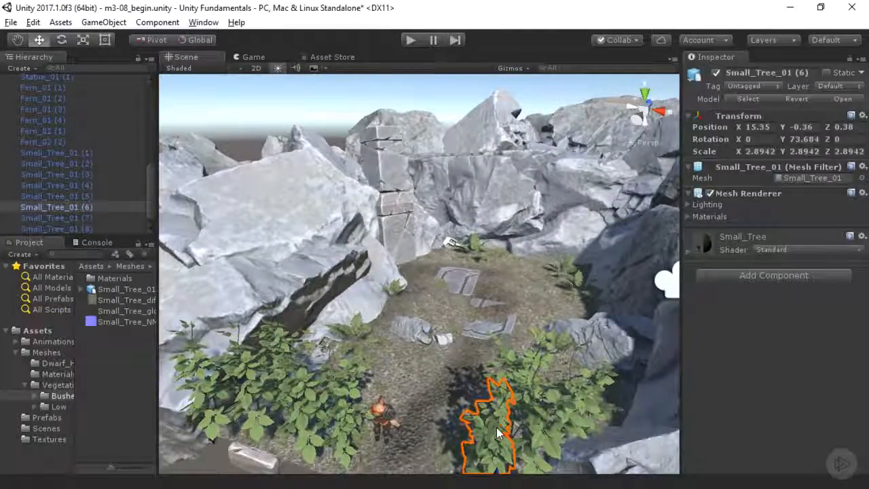
{"action": "right_click_drag", "start_coordinate": [496, 438], "coordinate": [493, 456]}
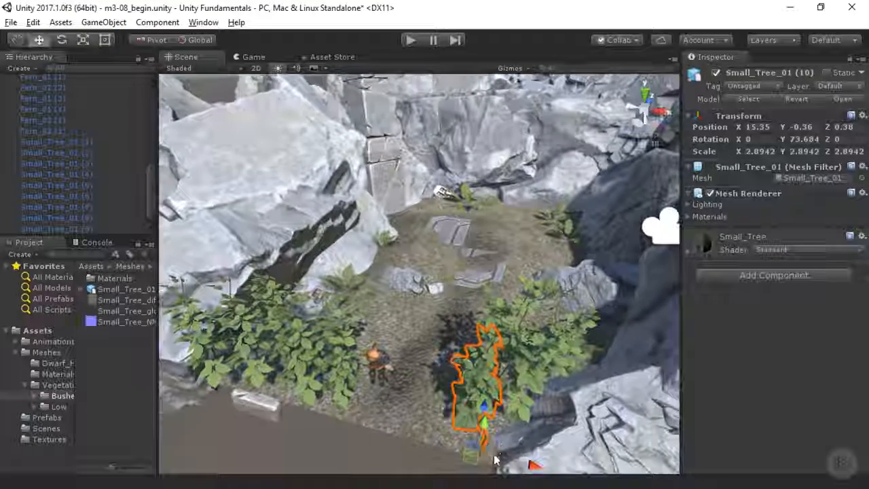
{"action": "left_click_drag", "start_coordinate": [467, 447], "coordinate": [722, 207]}
{"action": "key", "text": "e"}
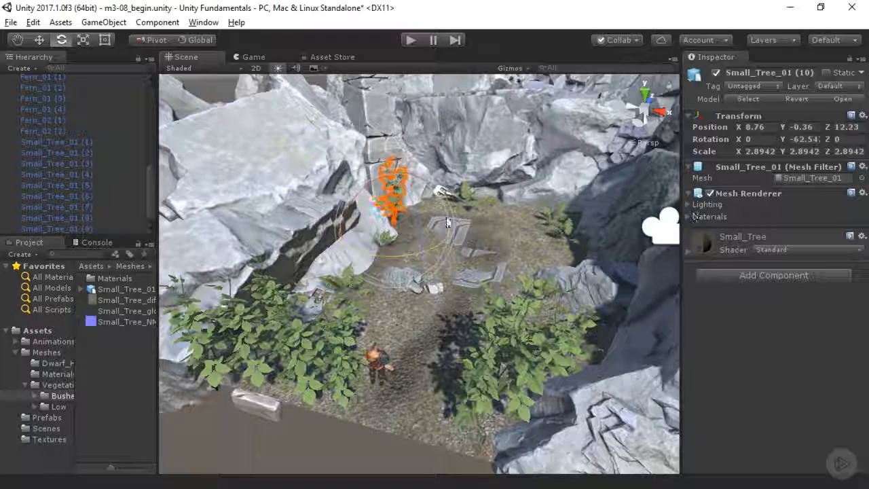
{"action": "key", "text": "w"}
{"action": "right_click_drag", "start_coordinate": [446, 219], "coordinate": [326, 313]}
{"action": "left_click_drag", "start_coordinate": [405, 337], "coordinate": [375, 339]}
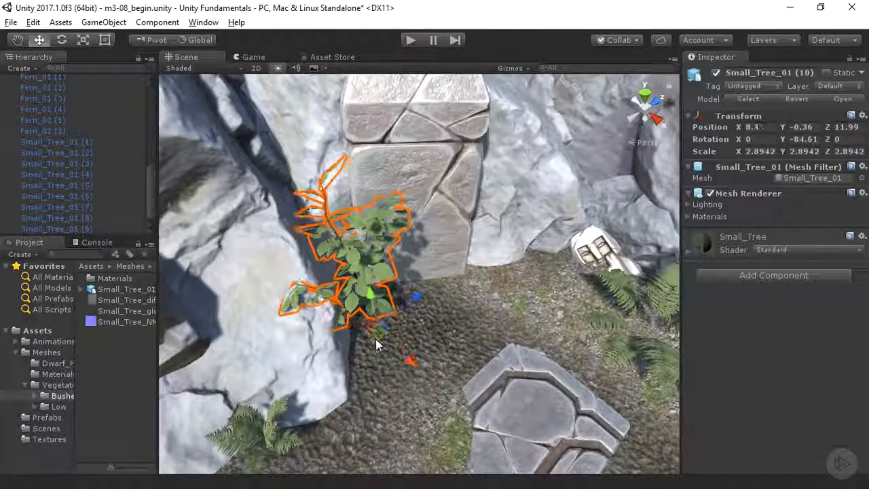
{"action": "key", "text": "e"}
{"action": "left_click_drag", "start_coordinate": [372, 375], "coordinate": [425, 365]}
Step: Duplicate that tree to the pillar's other side at about X 9.4, Y -0.36, Z 13.91 and rotate it to about -66.4 on Y
{"action": "key", "text": "ctrl+d"}
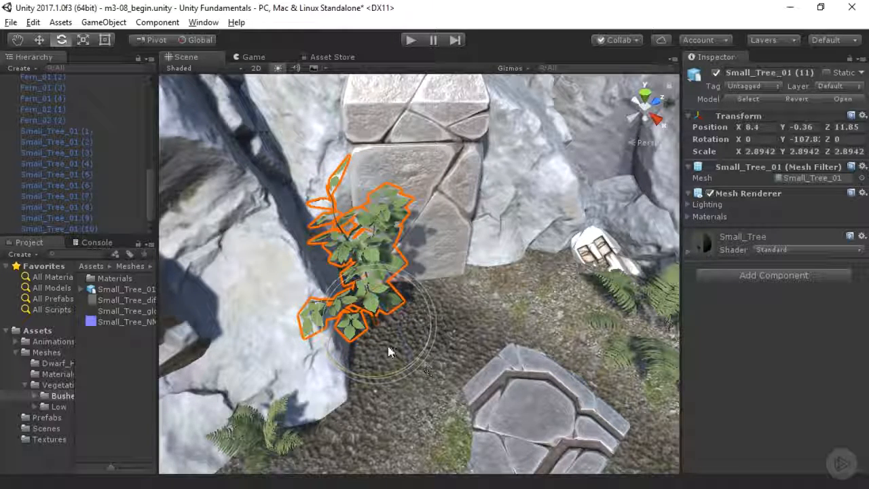
{"action": "key", "text": "w"}
{"action": "left_click_drag", "start_coordinate": [374, 341], "coordinate": [469, 313]}
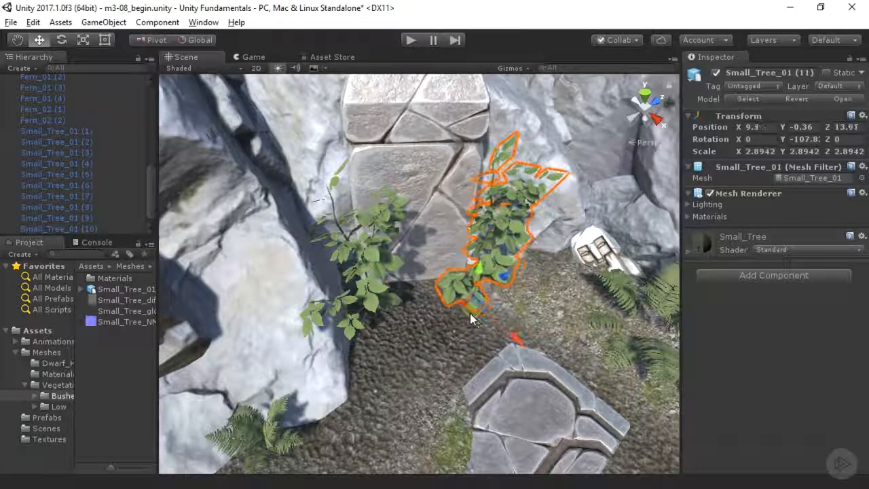
{"action": "key", "text": "e"}
{"action": "left_click_drag", "start_coordinate": [469, 354], "coordinate": [383, 349]}
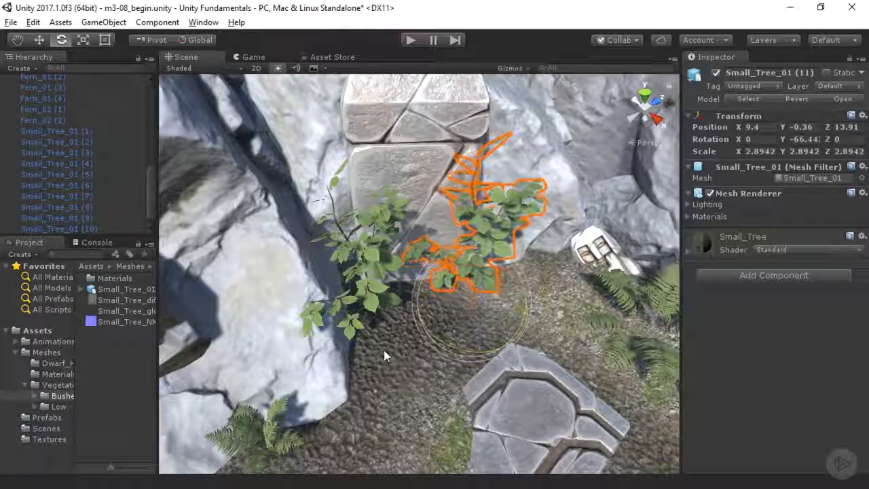
{"action": "key", "text": "w"}
{"action": "left_click_drag", "start_coordinate": [473, 320], "coordinate": [477, 322]}
Step: Lower the small tree at the pillar's near side to about Y -0.92 and adjust its overall scale
{"action": "right_click_drag", "start_coordinate": [478, 322], "coordinate": [526, 216]}
{"action": "key", "text": "w"}
{"action": "key", "text": "s"}
{"action": "left_click", "coordinate": [366, 363]}
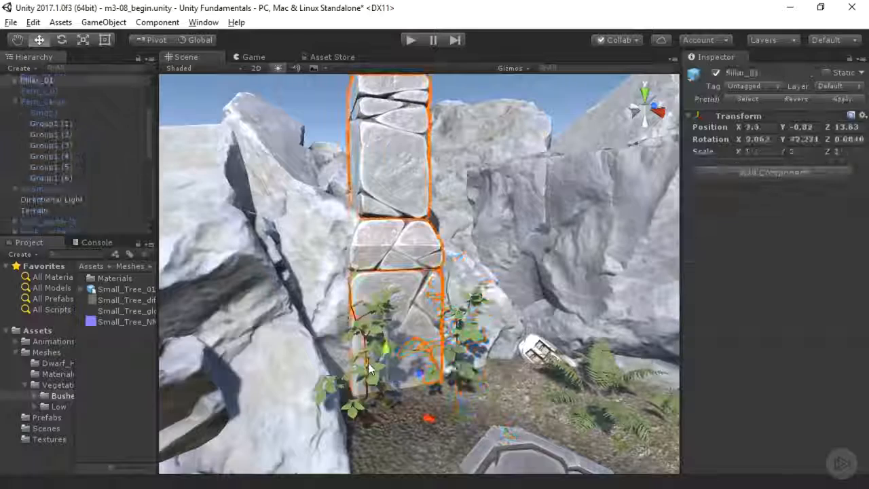
{"action": "left_click", "coordinate": [370, 369]}
{"action": "left_click_drag", "start_coordinate": [369, 397], "coordinate": [365, 409]}
{"action": "key", "text": "r"}
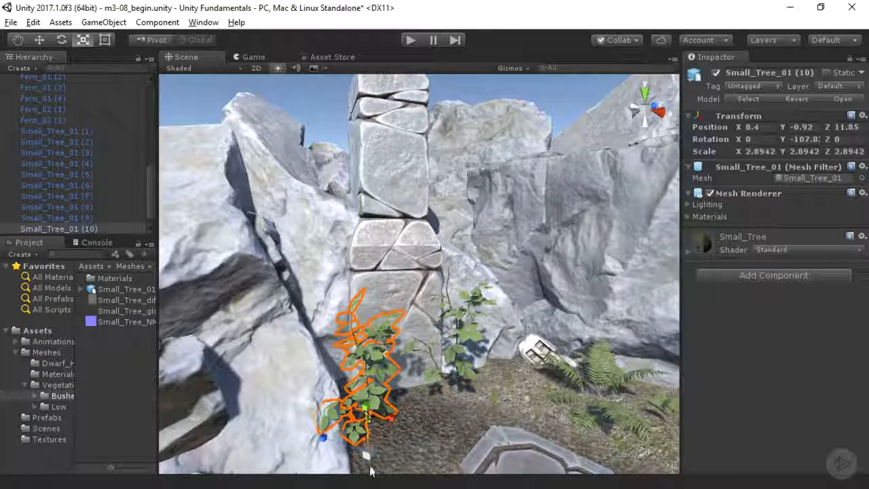
{"action": "left_click_drag", "start_coordinate": [368, 455], "coordinate": [377, 472]}
{"action": "key", "text": "s"}
{"action": "right_click_drag", "start_coordinate": [433, 389], "coordinate": [407, 397]}
{"action": "left_click", "coordinate": [369, 106]}
Step: Place the Battle_Dummy prefab on the clearing's ground beside the far floor piece, at about X 14.07, Y 0.09, Z 12.83
{"action": "right_click_drag", "start_coordinate": [429, 217], "coordinate": [496, 325]}
{"action": "key", "text": "s"}
{"action": "key", "text": "w"}
{"action": "key", "text": "a"}
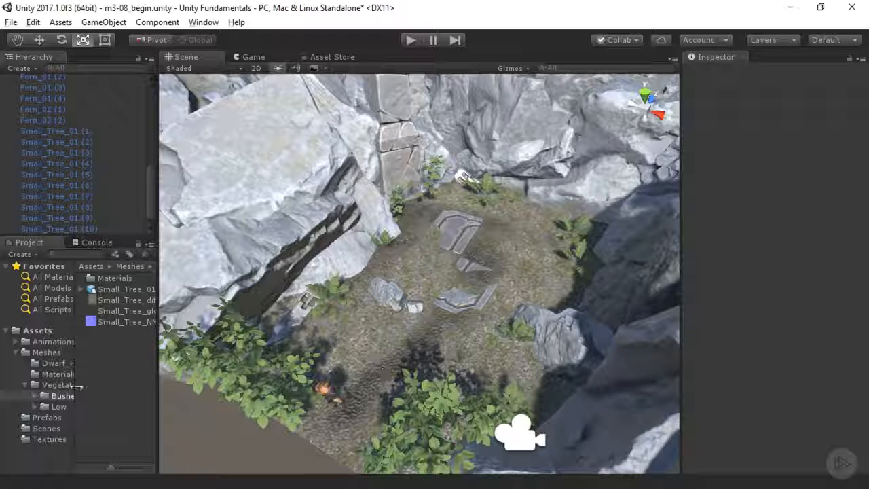
{"action": "left_click", "coordinate": [47, 416]}
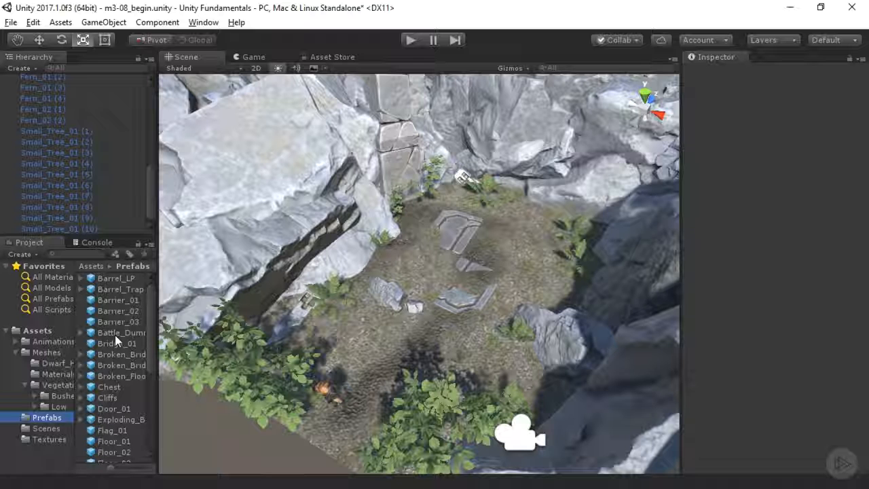
{"action": "left_click_drag", "start_coordinate": [106, 331], "coordinate": [490, 234]}
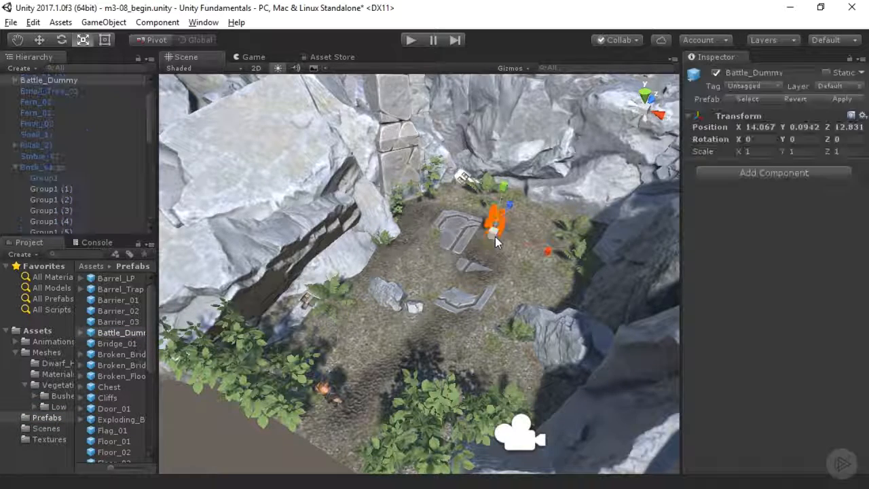
Step: Raise the battle dummy slightly so its base sits on the terrain, and deselect it
{"action": "key", "text": "w"}
{"action": "right_click_drag", "start_coordinate": [493, 257], "coordinate": [513, 168]}
{"action": "key", "text": "s"}
{"action": "key", "text": "w"}
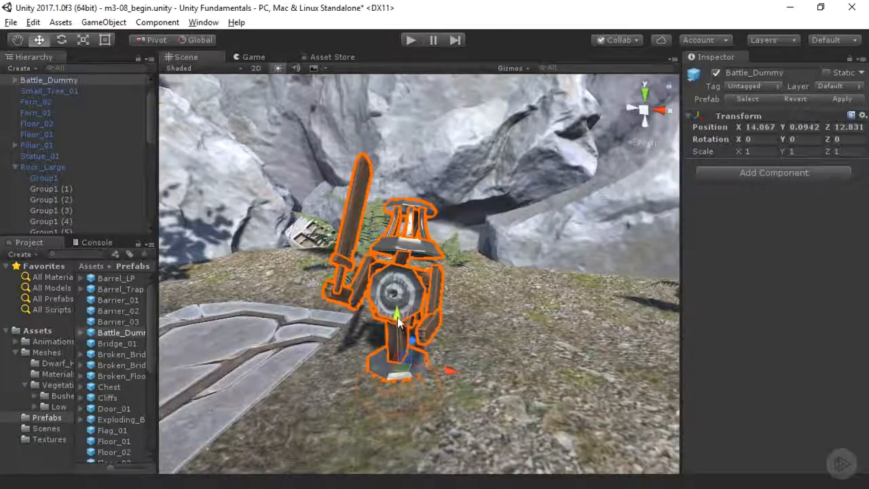
{"action": "left_click_drag", "start_coordinate": [398, 314], "coordinate": [397, 300]}
{"action": "key", "text": "s"}
{"action": "right_click_drag", "start_coordinate": [435, 272], "coordinate": [484, 94]}
{"action": "left_click", "coordinate": [483, 94]}
Step: Examine the battle dummy's placement among the floor pieces, ferns and pillar from several viewpoints
{"action": "key", "text": "w"}
{"action": "right_click_drag", "start_coordinate": [428, 292], "coordinate": [371, 351]}
{"action": "key", "text": "a"}
{"action": "key", "text": "s"}
{"action": "key", "text": "d"}
{"action": "key", "text": "w"}
{"action": "key", "text": "s"}
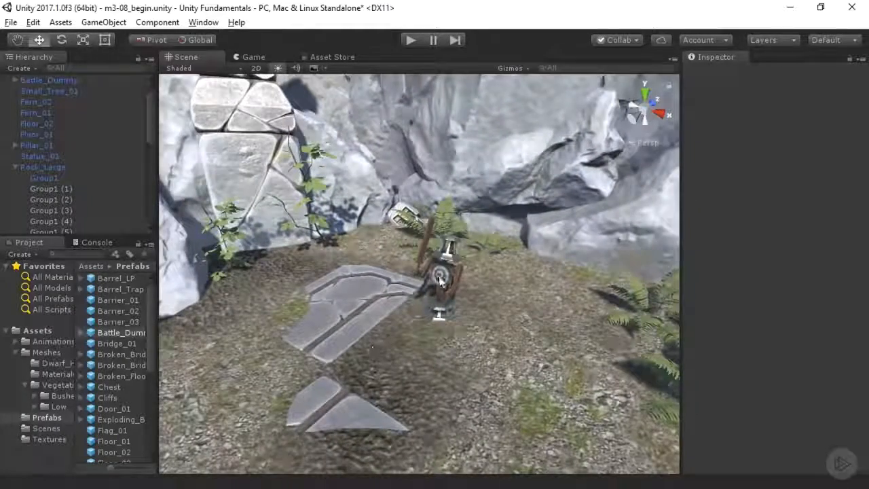
{"action": "right_click_drag", "start_coordinate": [434, 302], "coordinate": [454, 302]}
{"action": "key", "text": "a"}
{"action": "key", "text": "s"}
{"action": "key", "text": "s"}
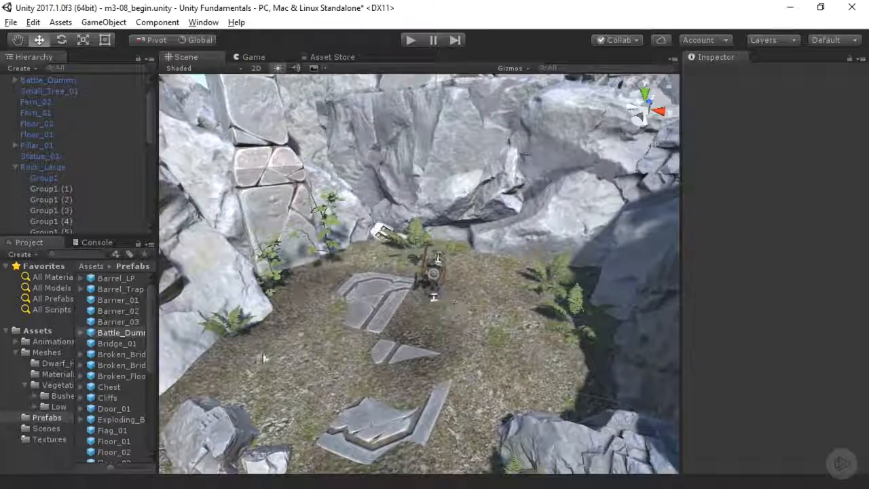
Step: Look through the Prefabs folder for further props and review the whole clearing from farther away
{"action": "scroll", "coordinate": [123, 387], "scroll_direction": "down", "scroll_amount": 3}
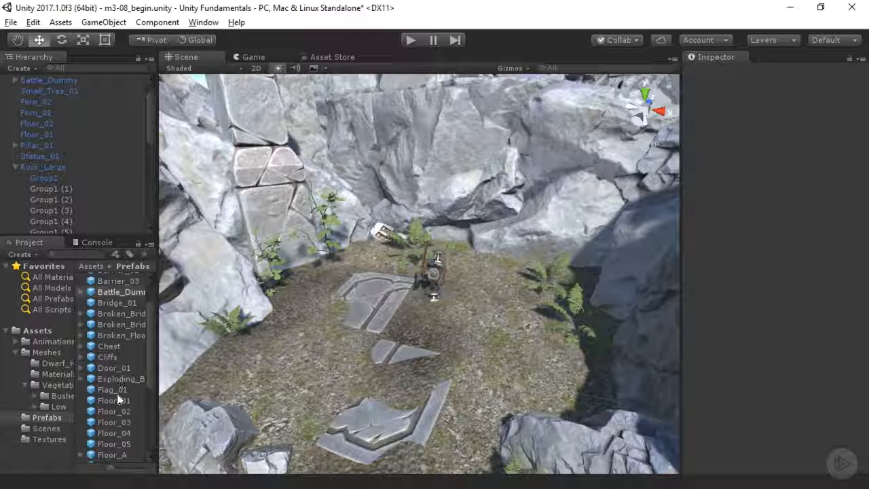
{"action": "scroll", "coordinate": [114, 397], "scroll_direction": "down", "scroll_amount": 10}
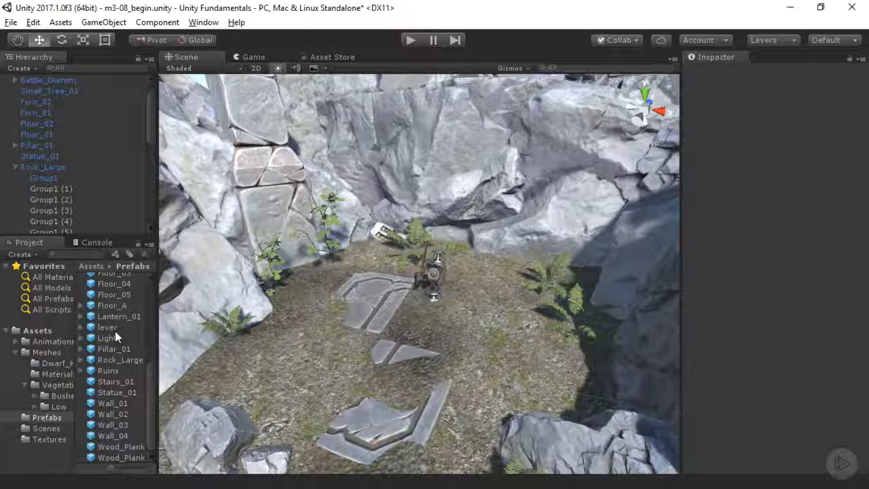
{"action": "scroll", "coordinate": [106, 415], "scroll_direction": "up", "scroll_amount": 6}
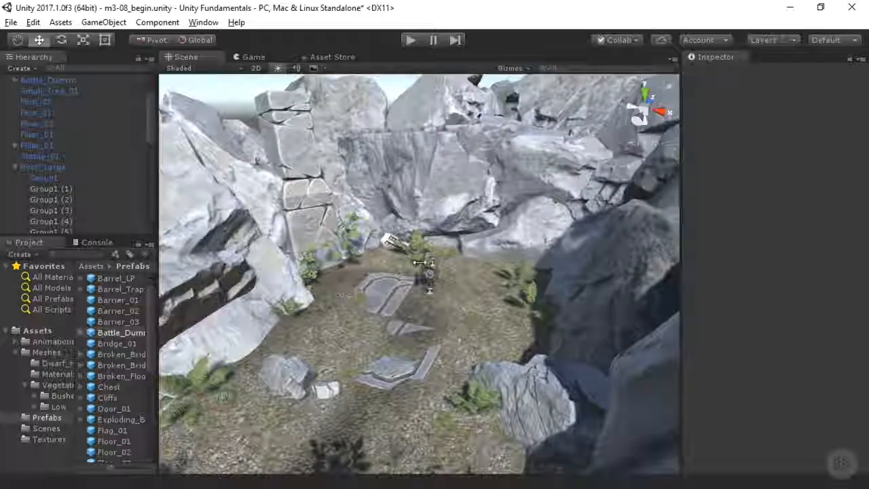
{"action": "scroll", "coordinate": [420, 262], "scroll_direction": "down", "scroll_amount": 4}
{"action": "right_click_drag", "start_coordinate": [420, 262], "coordinate": [402, 280]}
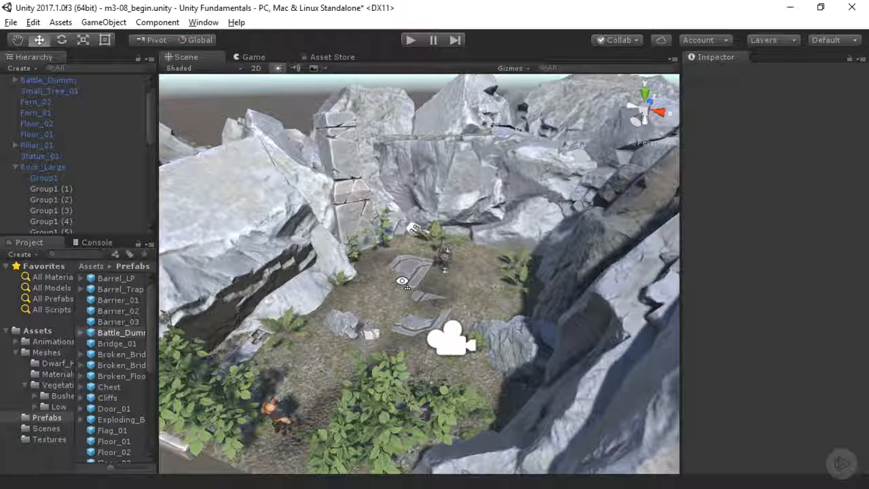